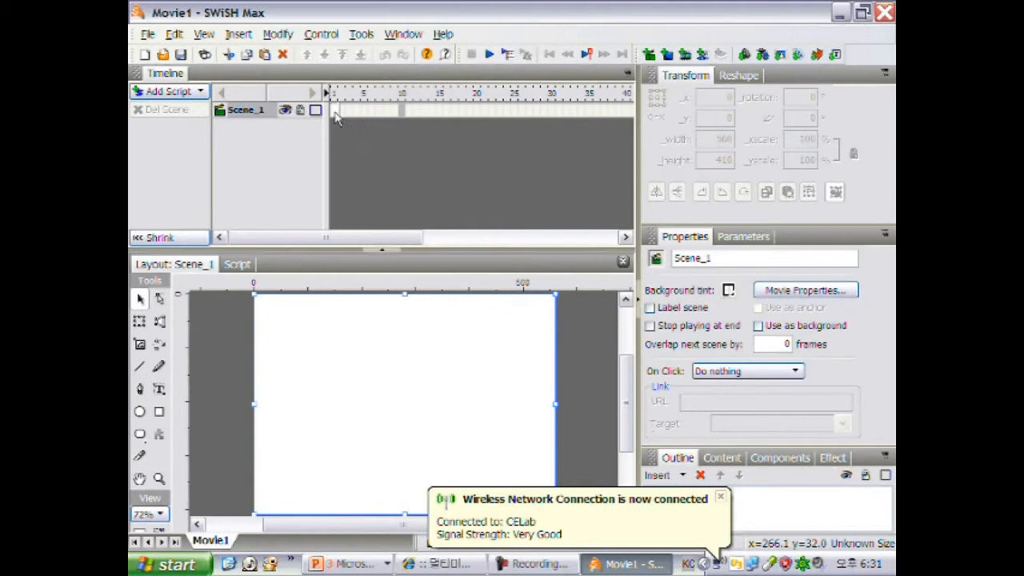
- Add a text object at frame 1 in the upper part of the scene reading "멀티미디어와 애니메이션"
left_click(334, 114)
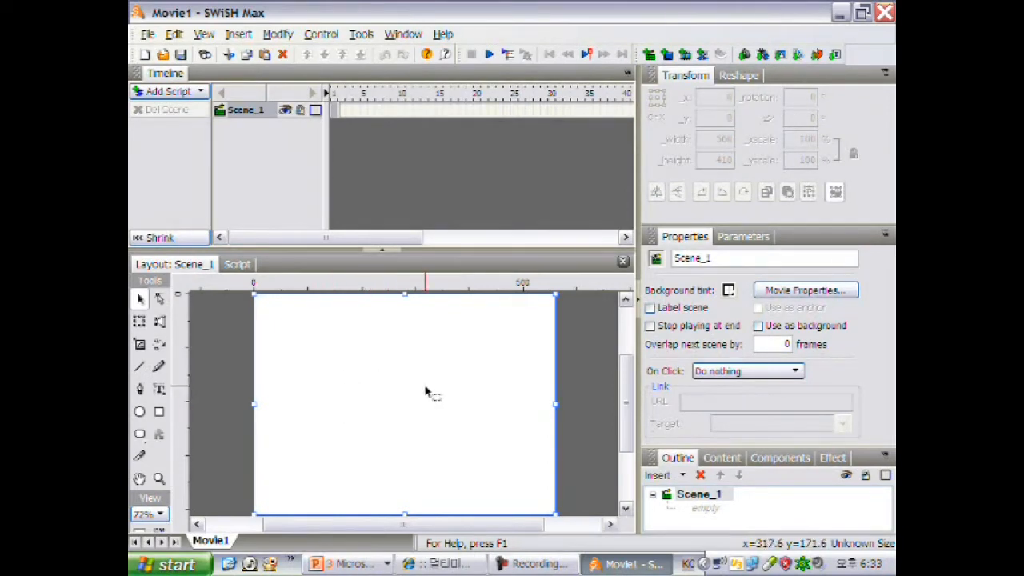
left_click(160, 392)
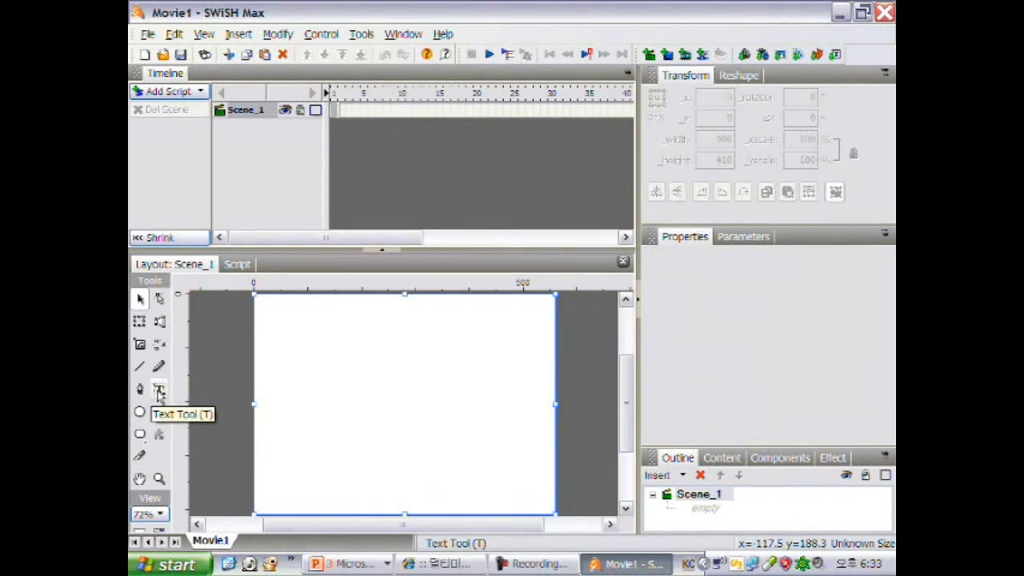
left_click(284, 352)
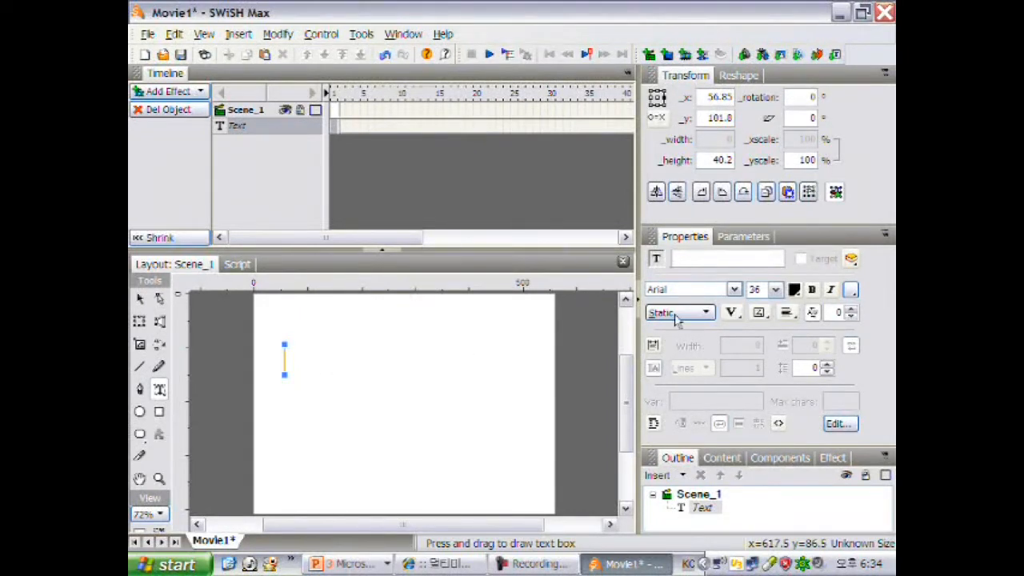
left_click(835, 426)
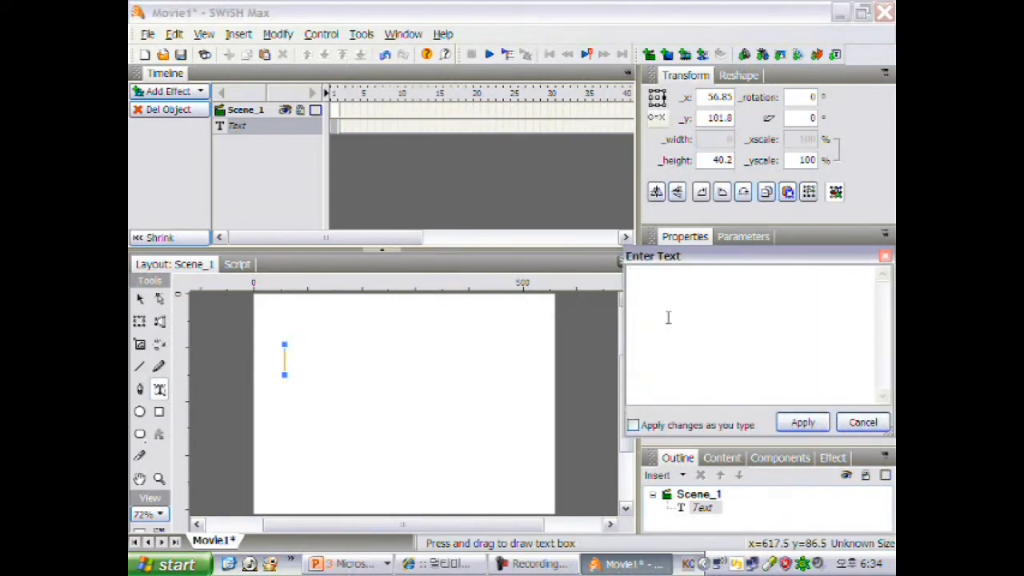
type("a")
type("멀티미")
type("디어")
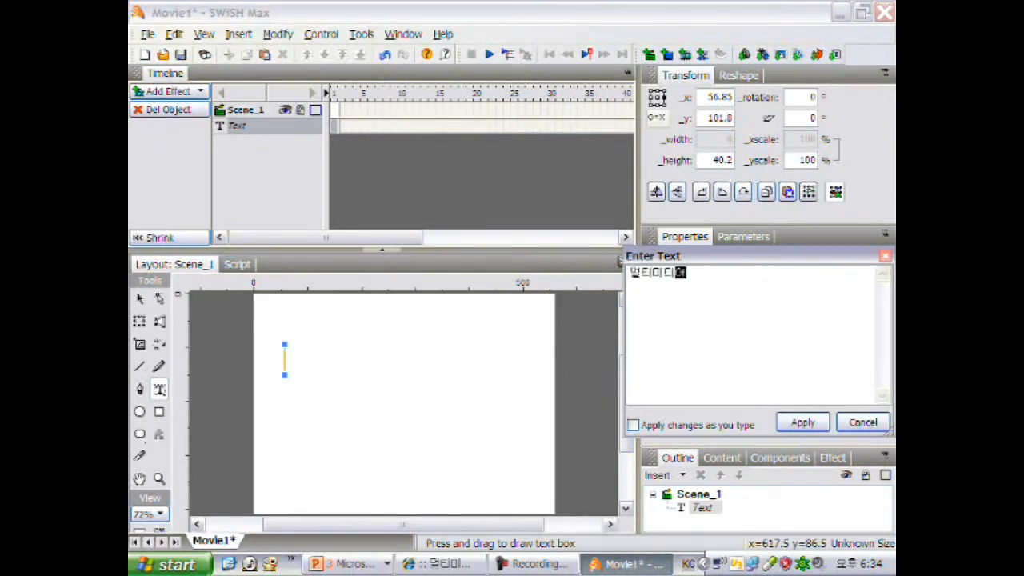
type("와 애니메이션")
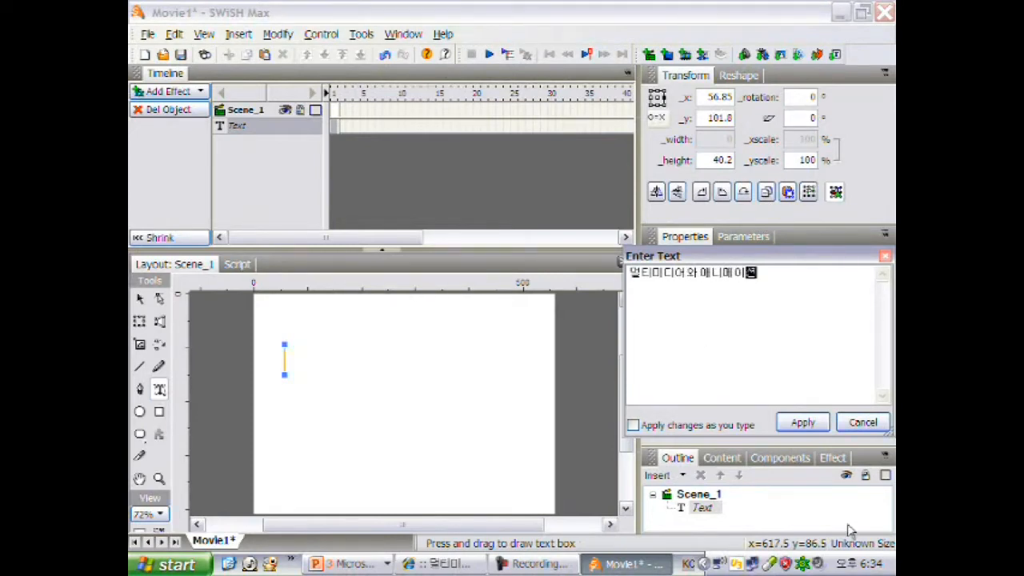
left_click(800, 423)
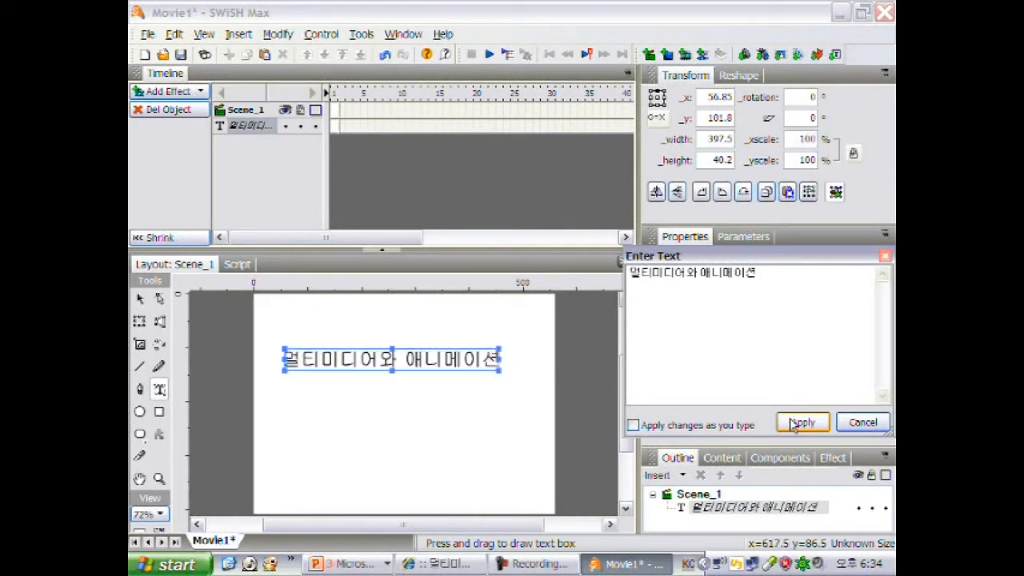
left_click(855, 427)
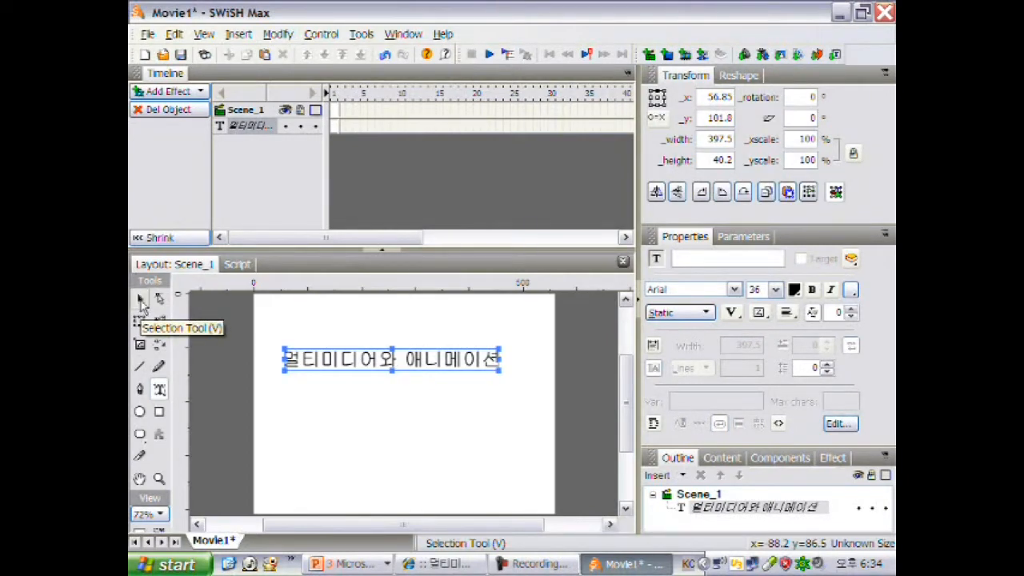
- Set the font of the text object to HY헤드라인M
left_click(141, 301)
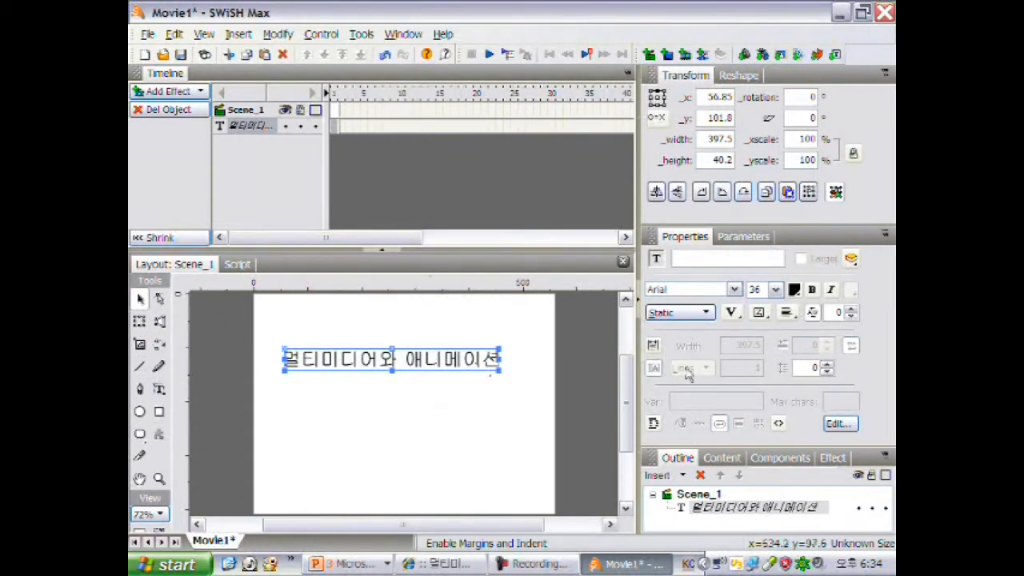
left_click(733, 290)
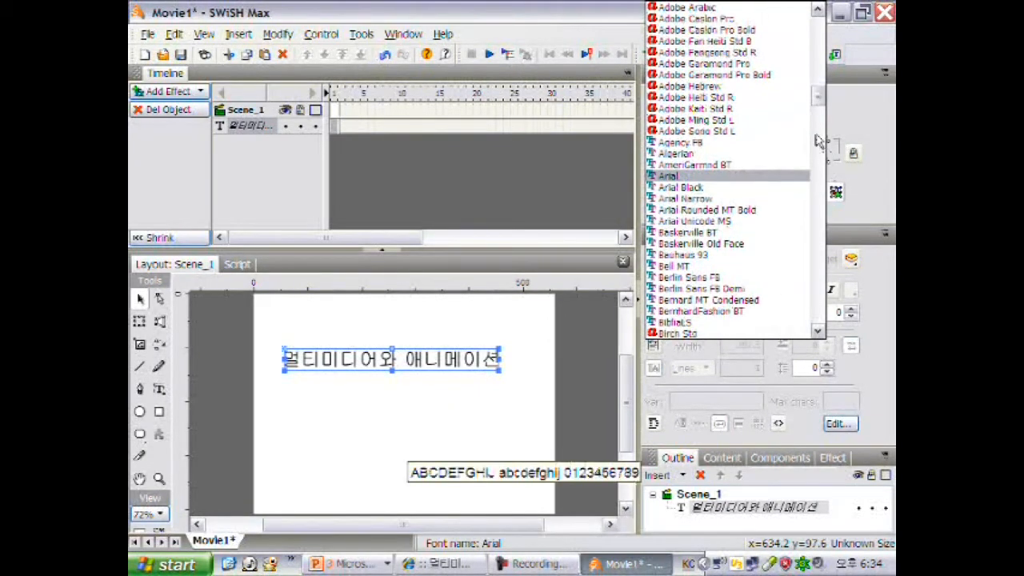
left_click_drag(825, 102, 822, 199)
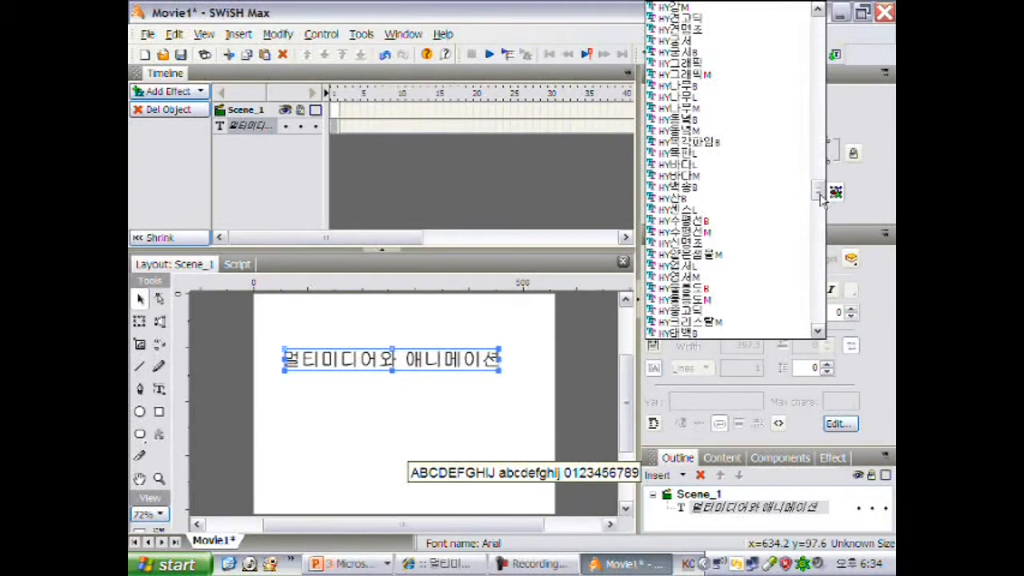
left_click_drag(822, 198, 821, 204)
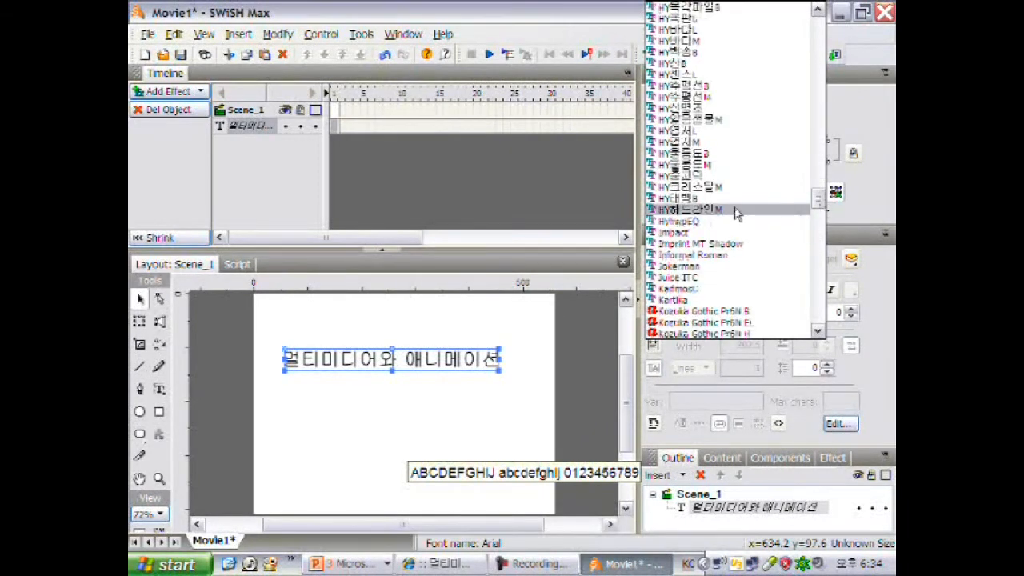
left_click(737, 210)
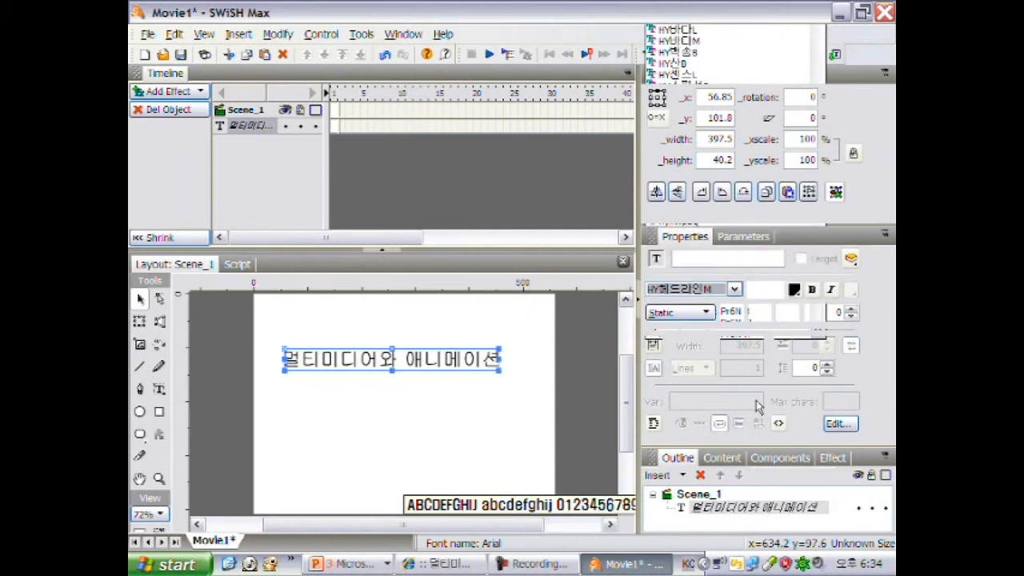
- Set the text to a custom green colour of RGB 19, 181, 35 at 100% alpha
left_click(796, 293)
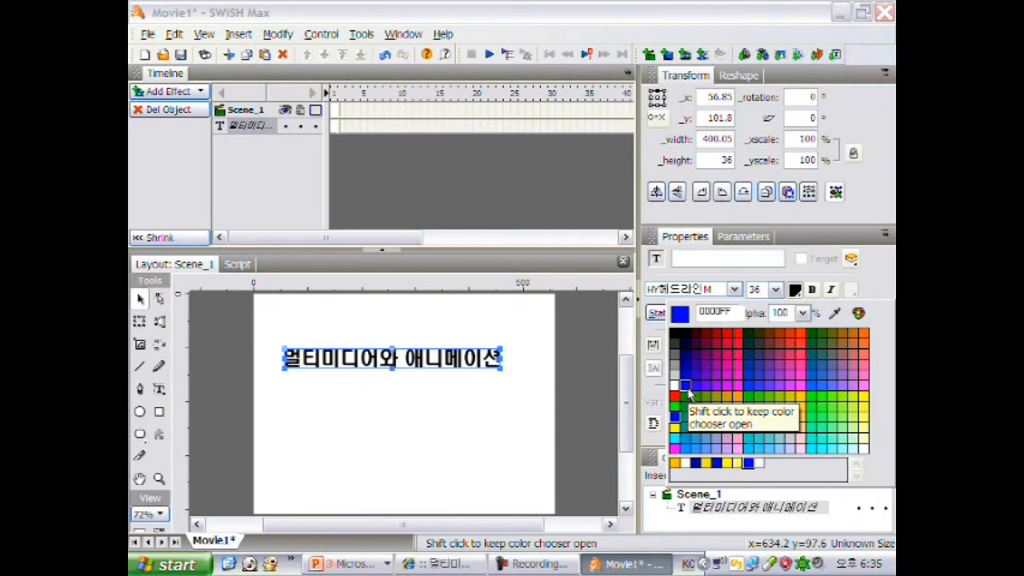
left_click(858, 316)
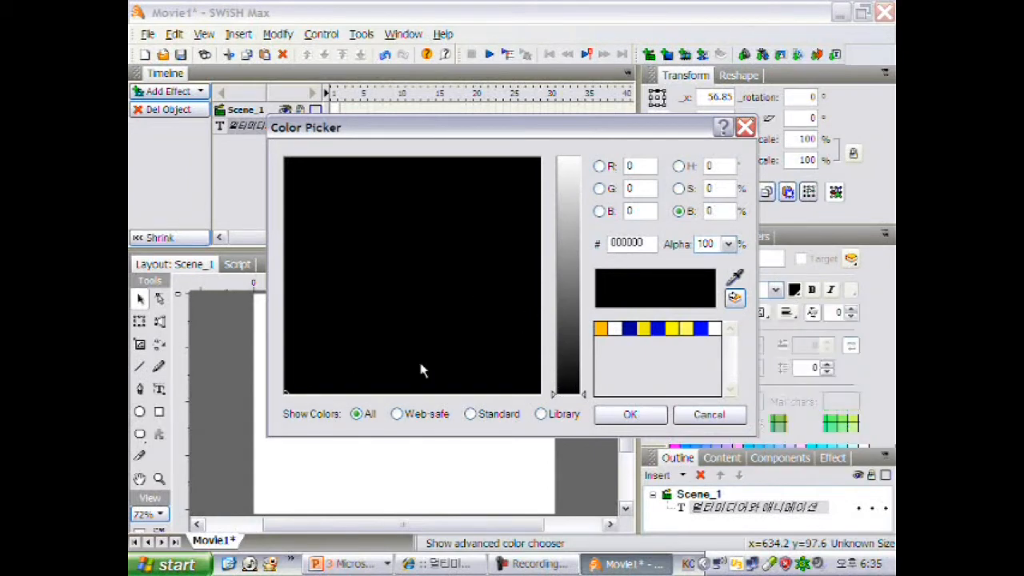
left_click_drag(562, 324, 560, 227)
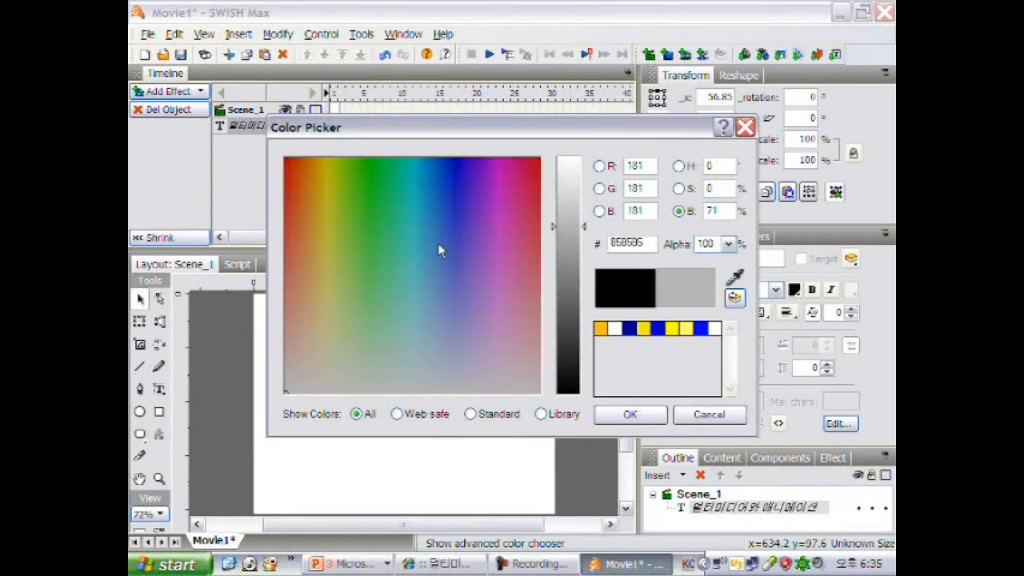
left_click(350, 223)
left_click_drag(334, 220, 347, 238)
left_click(357, 276)
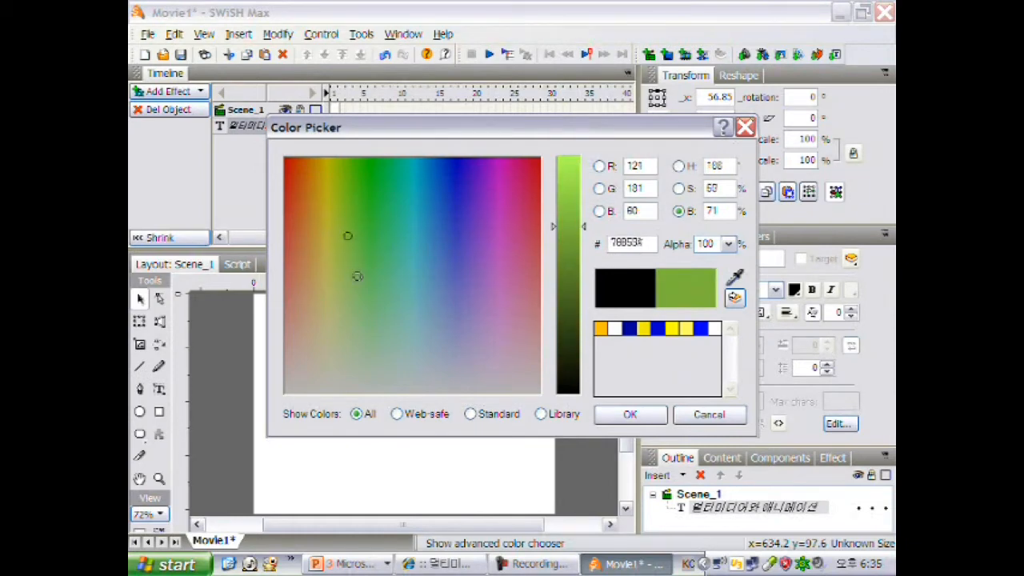
left_click_drag(365, 215, 374, 184)
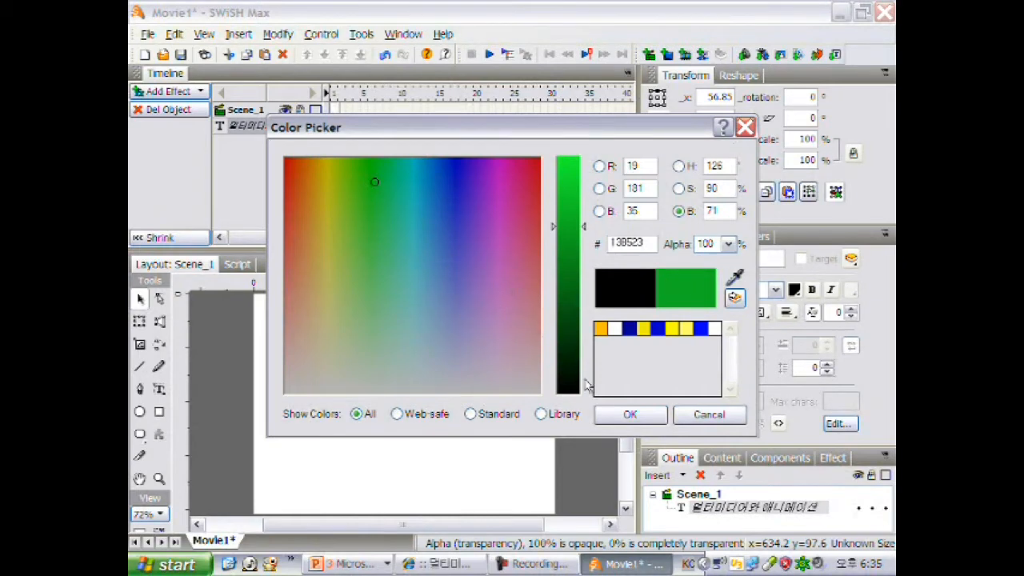
left_click(630, 415)
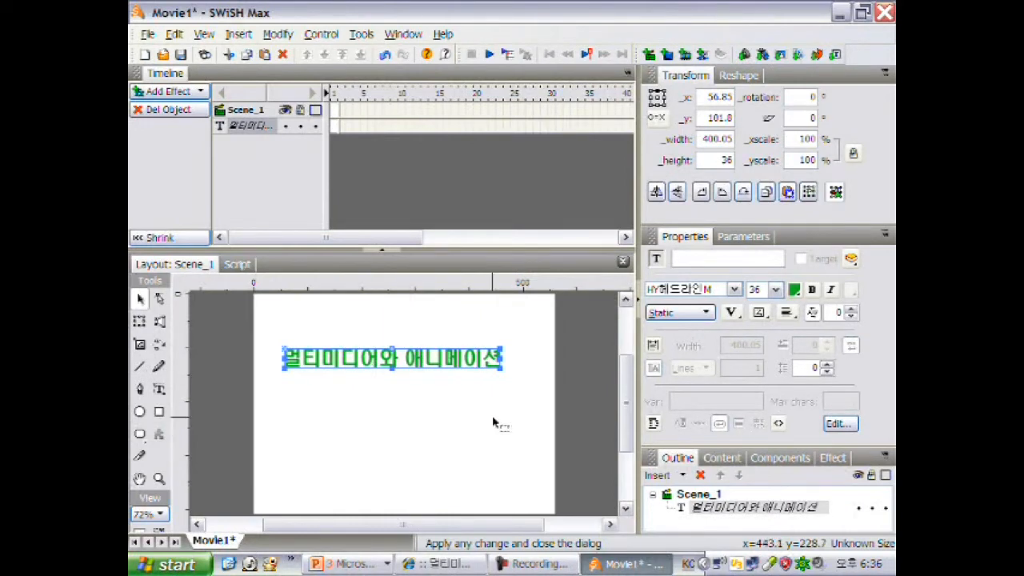
- Center-align the text and stretch it to about 480 wide and 84 high, starting at about x 30
left_click(788, 312)
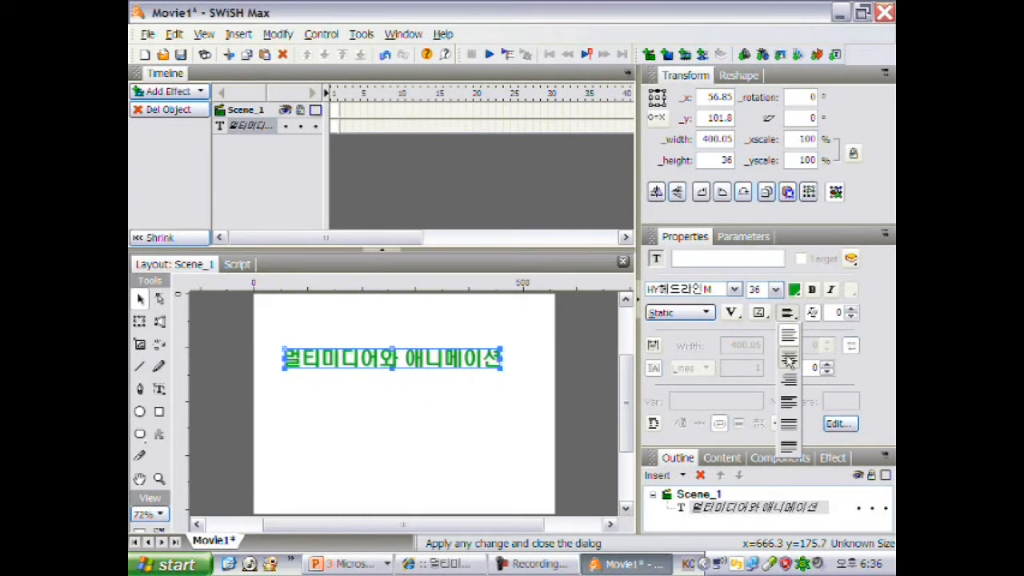
left_click(789, 360)
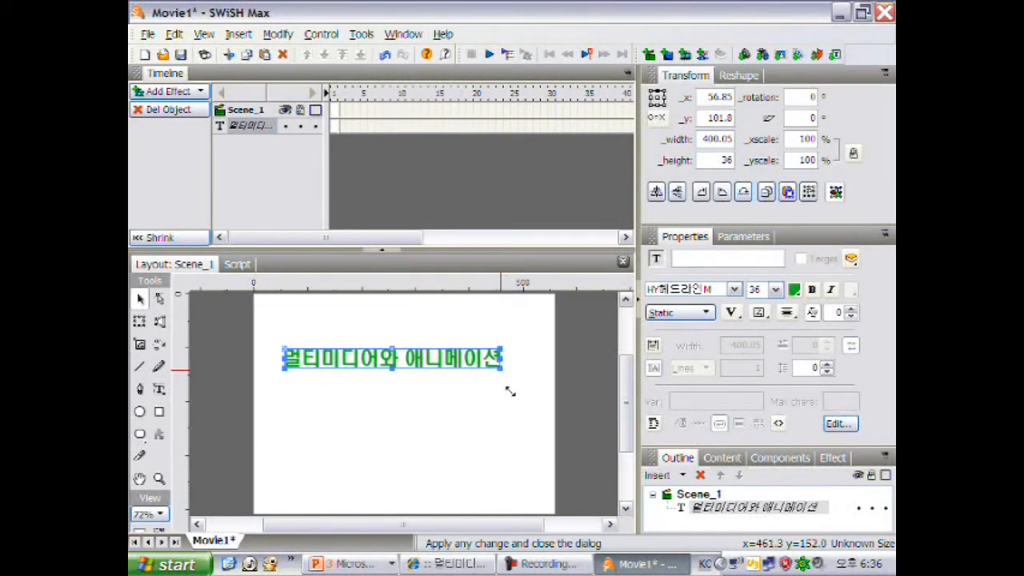
left_click_drag(508, 394, 508, 393)
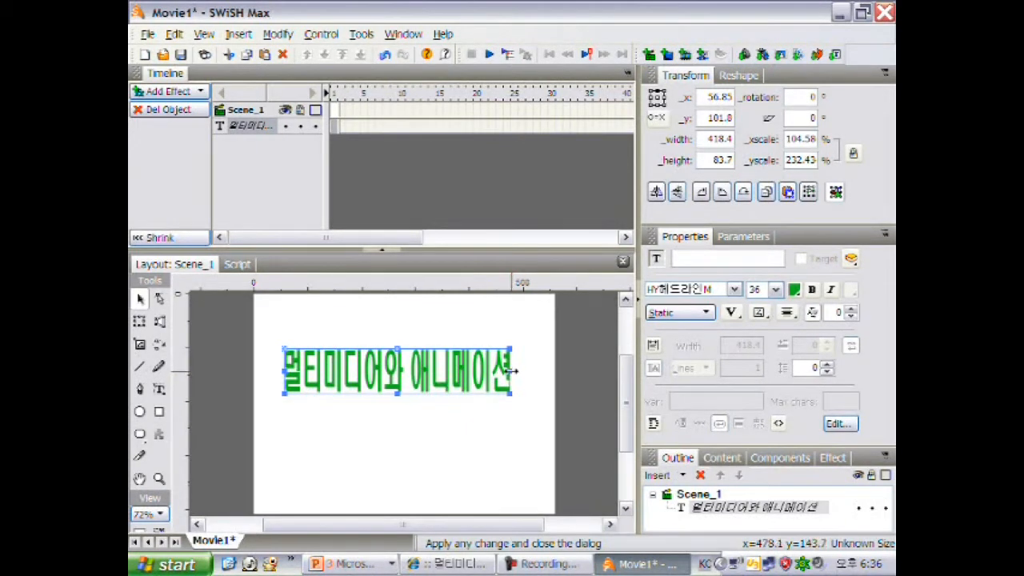
left_click_drag(528, 369, 531, 369)
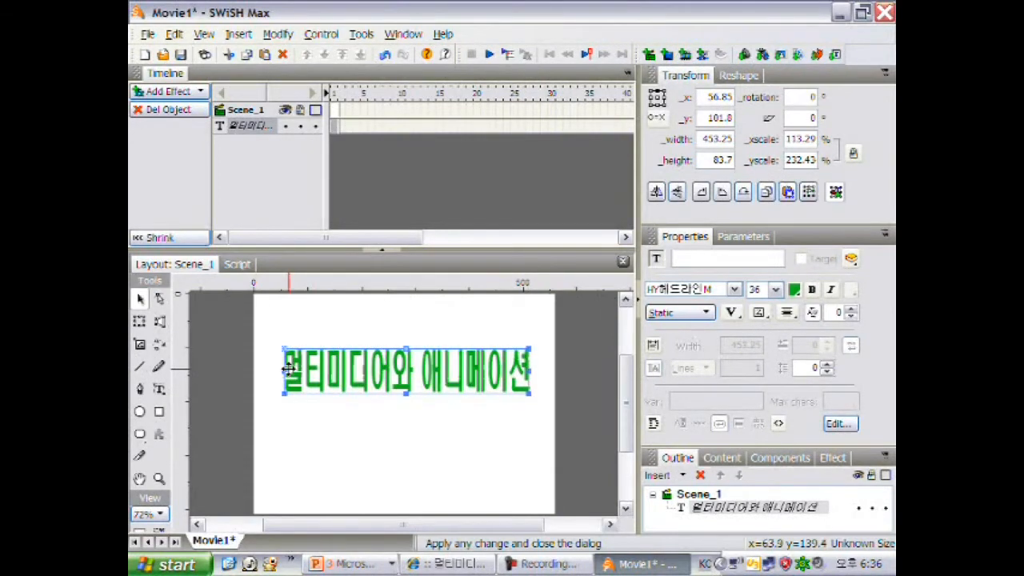
left_click_drag(282, 369, 269, 369)
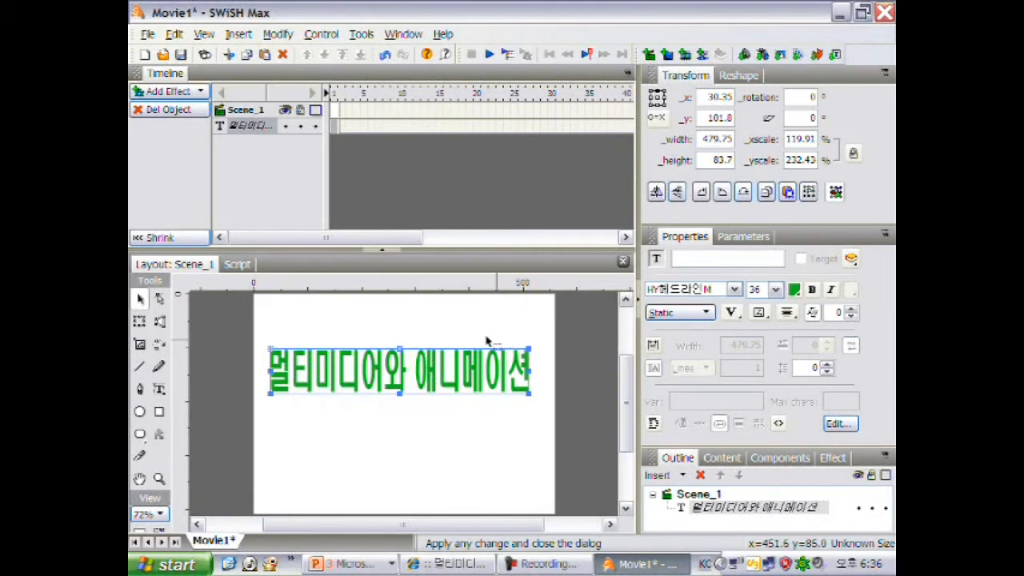
- Apply the Transform core effect to the text and preview the animation
left_click(201, 93)
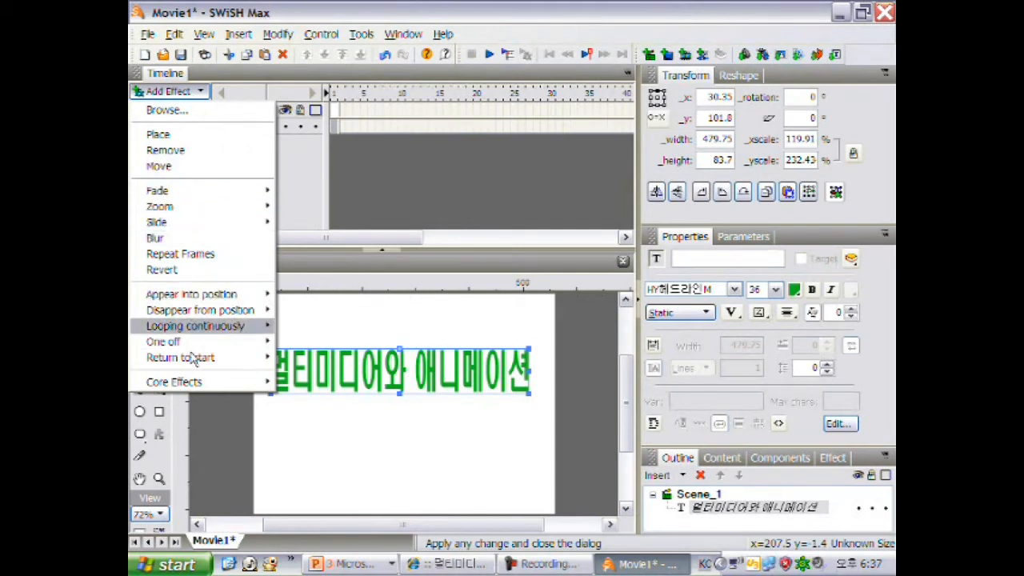
mouse_move(199, 388)
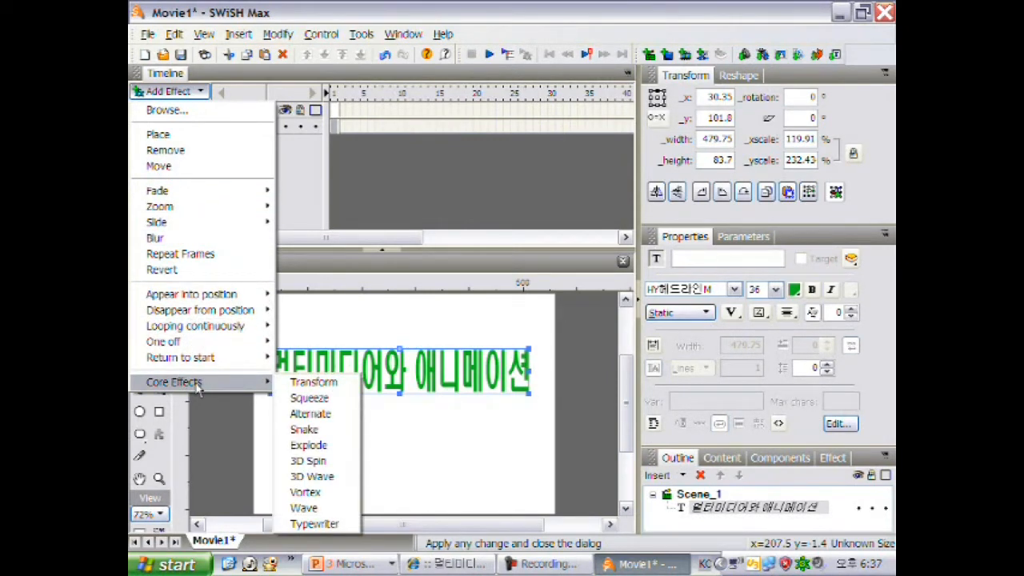
left_click(301, 385)
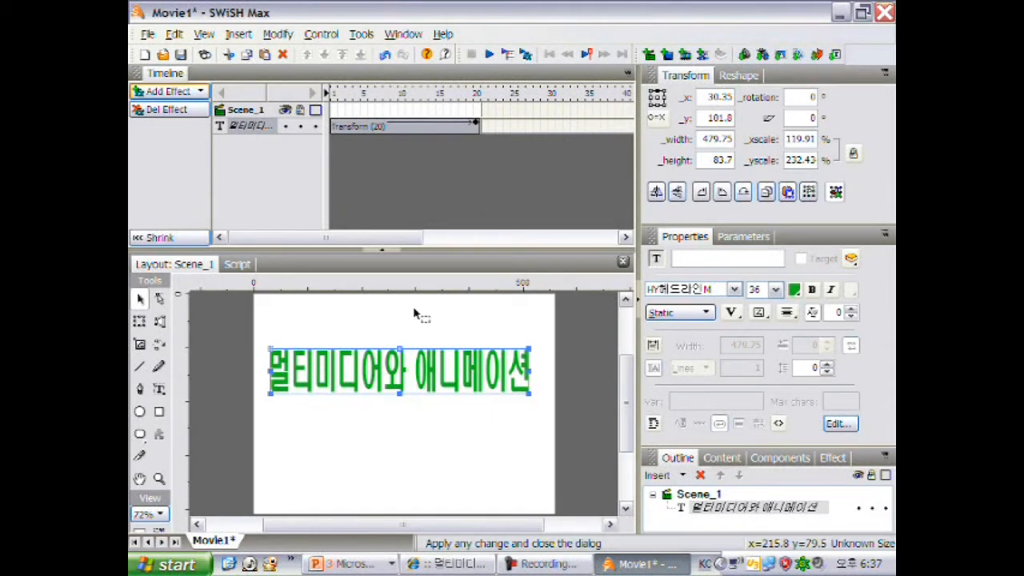
left_click(489, 60)
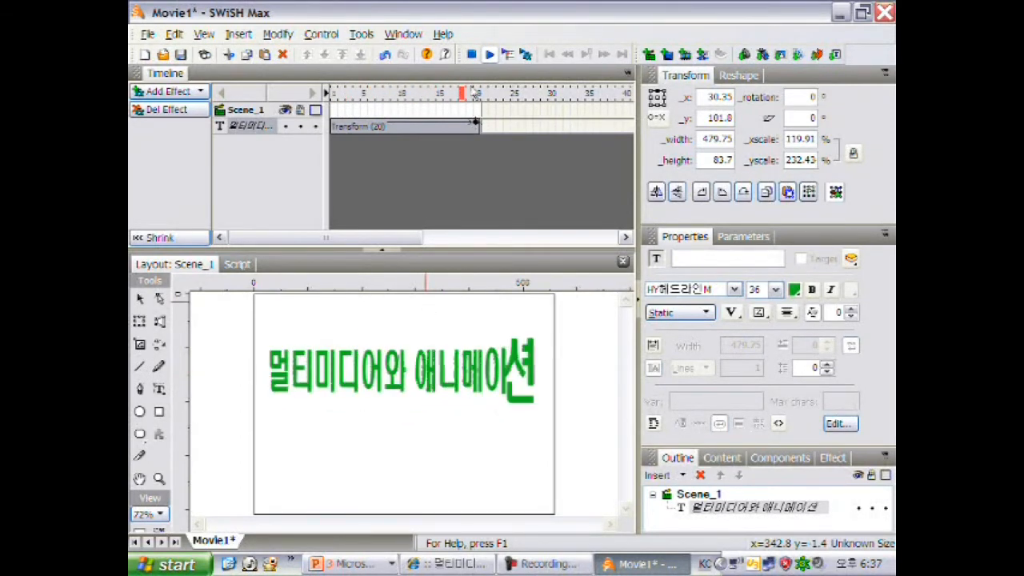
left_click(471, 55)
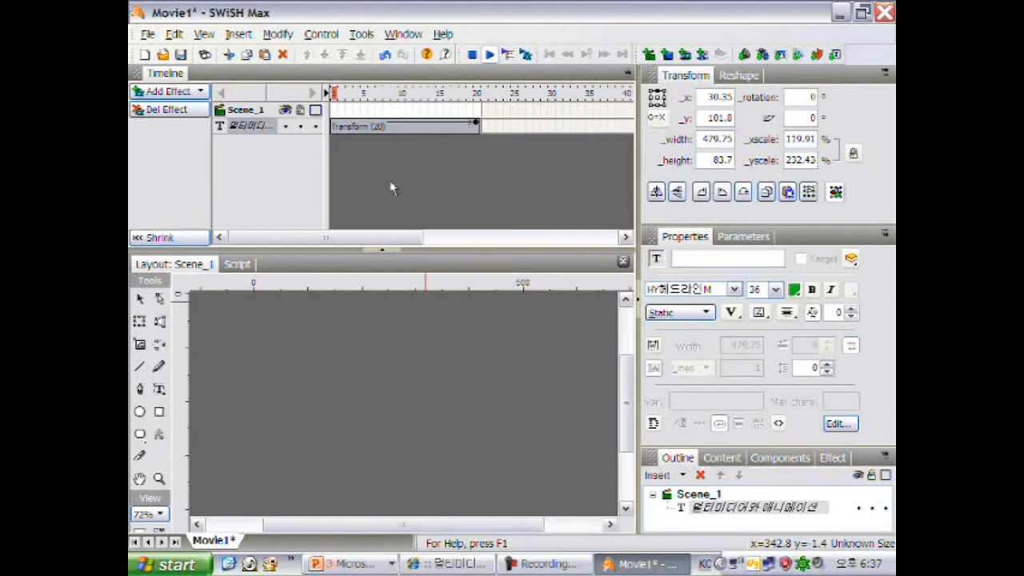
- Add the 3D Wave core effect after the text's Transform effect without replacing it, and preview the animation
left_click(194, 94)
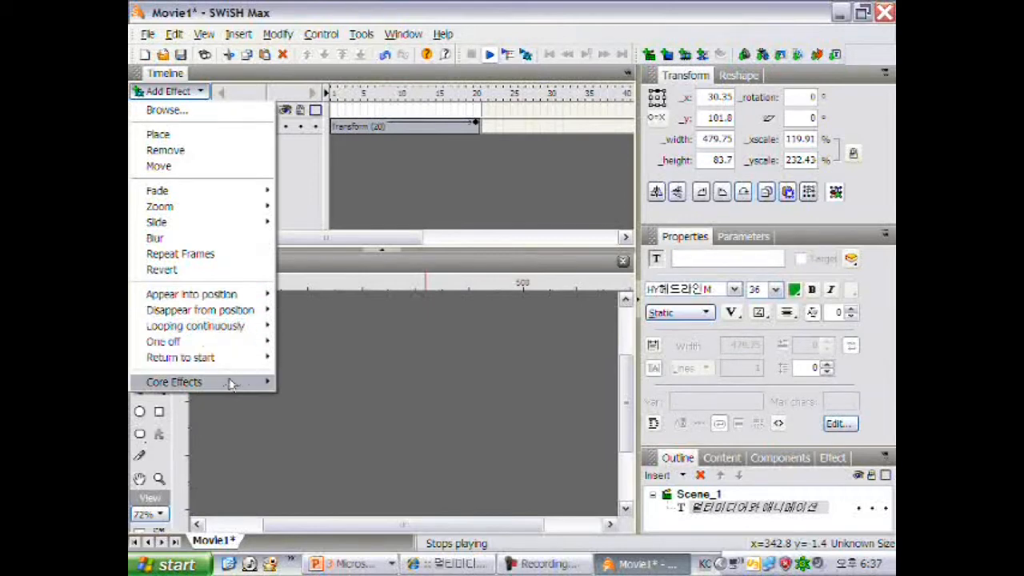
mouse_move(231, 382)
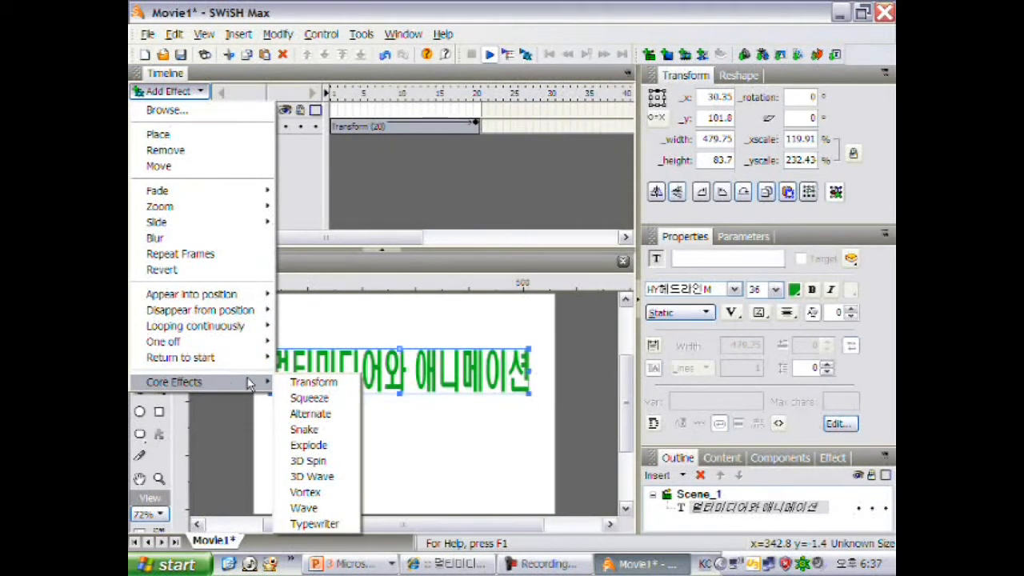
left_click(312, 477)
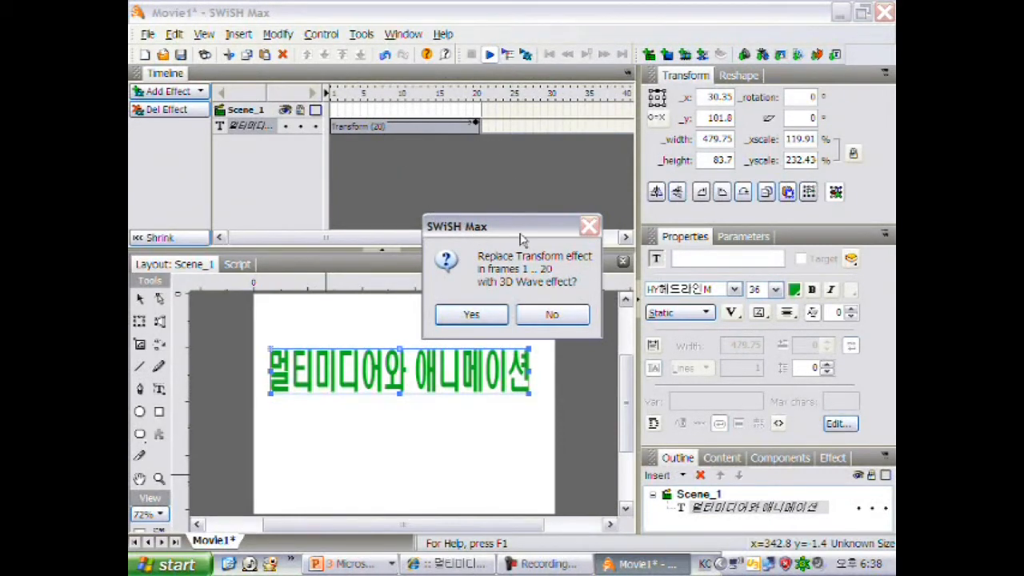
left_click(550, 316)
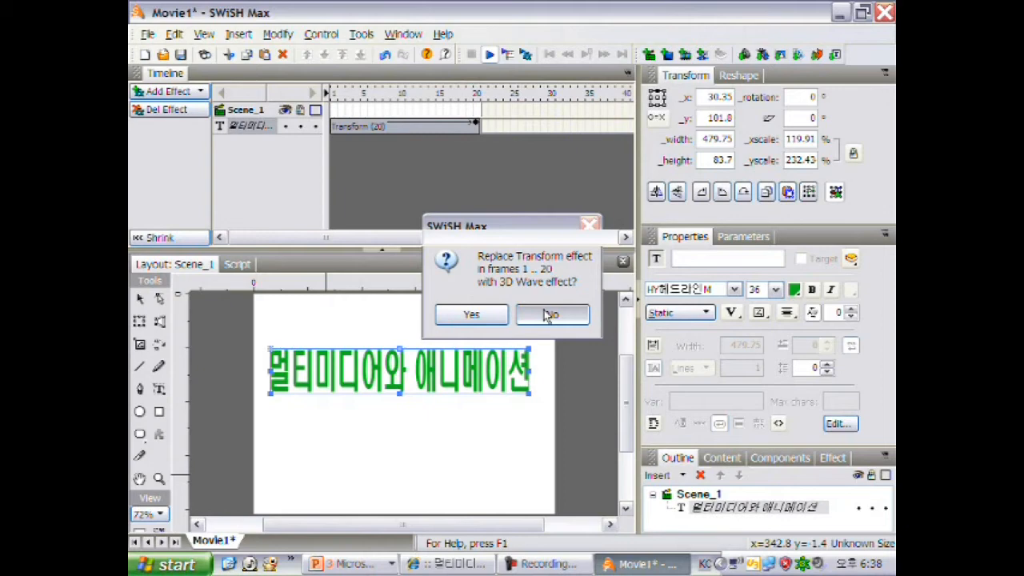
left_click(547, 316)
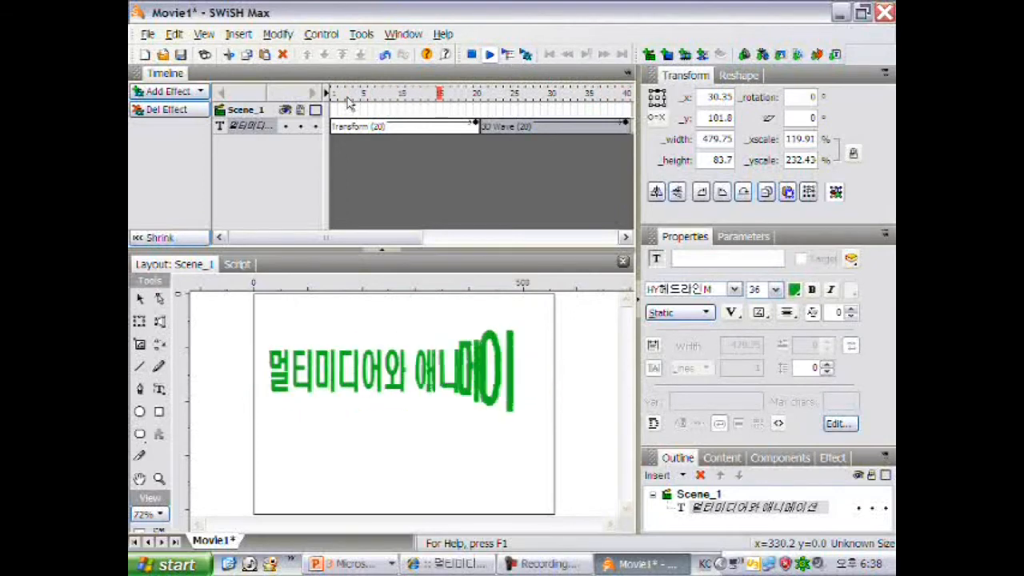
left_click(472, 55)
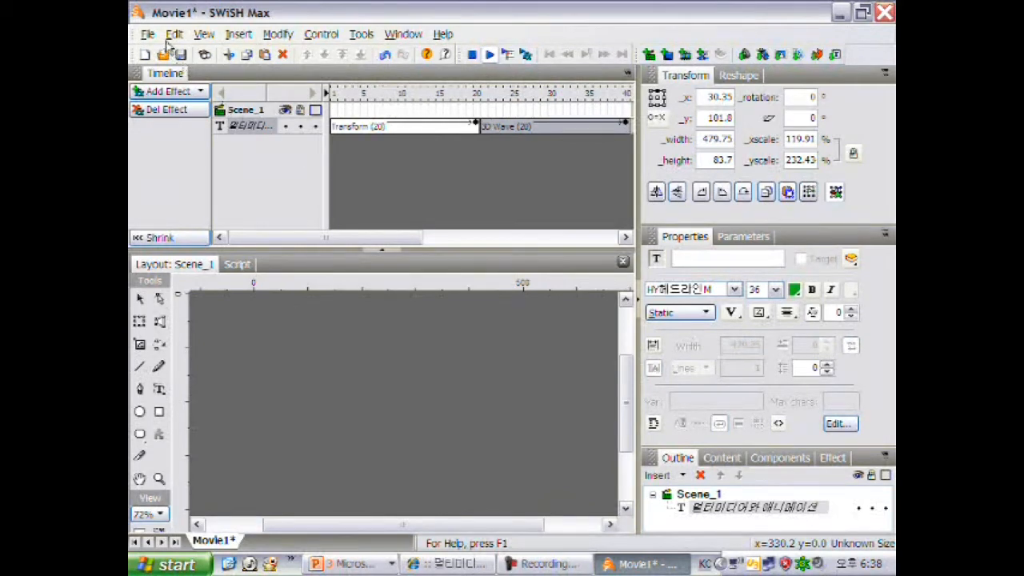
- Add the Explode core effect after the text's 3D Wave effect without replacing it, and preview the animation
left_click(167, 91)
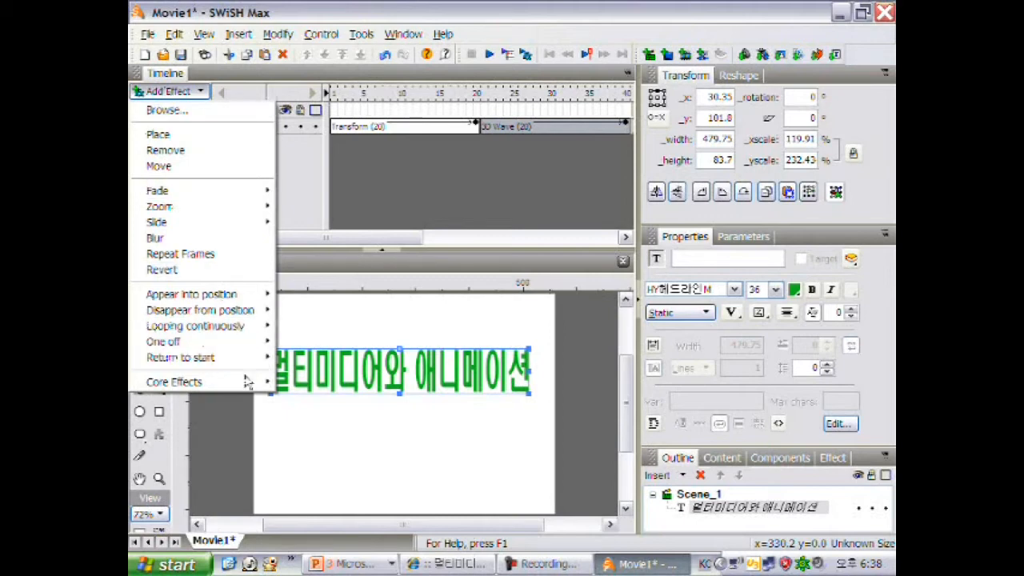
mouse_move(252, 382)
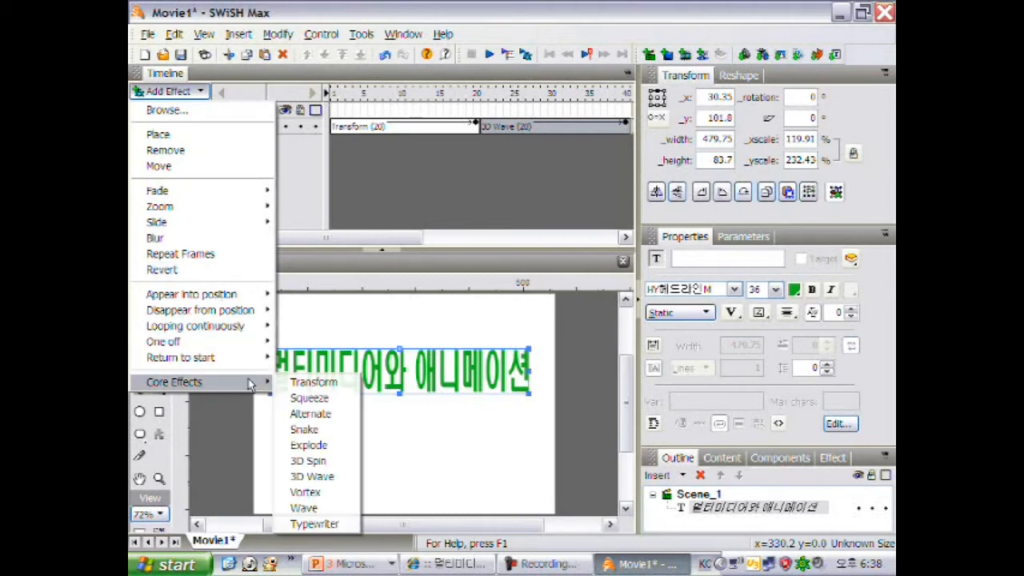
left_click(325, 450)
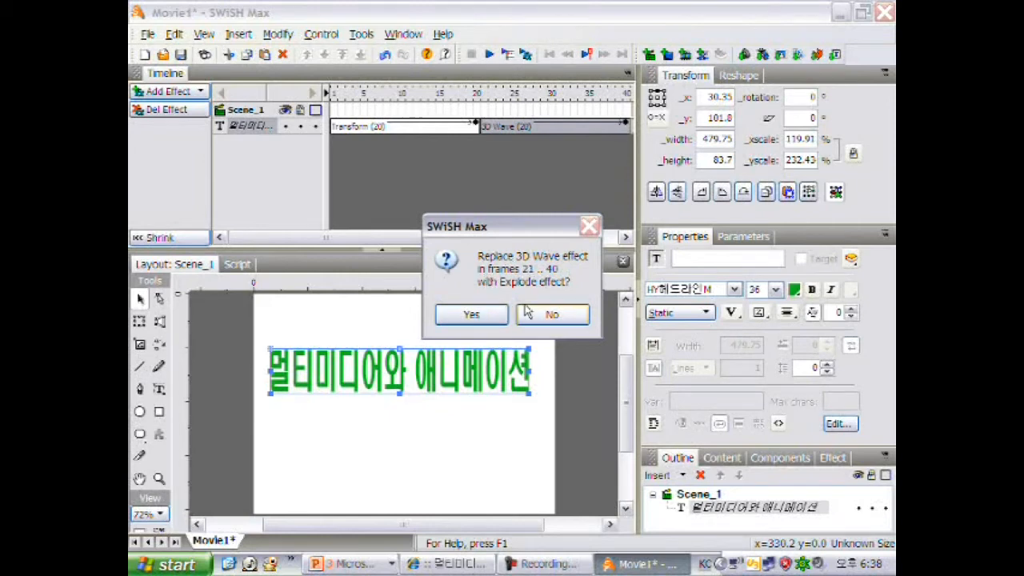
left_click(532, 320)
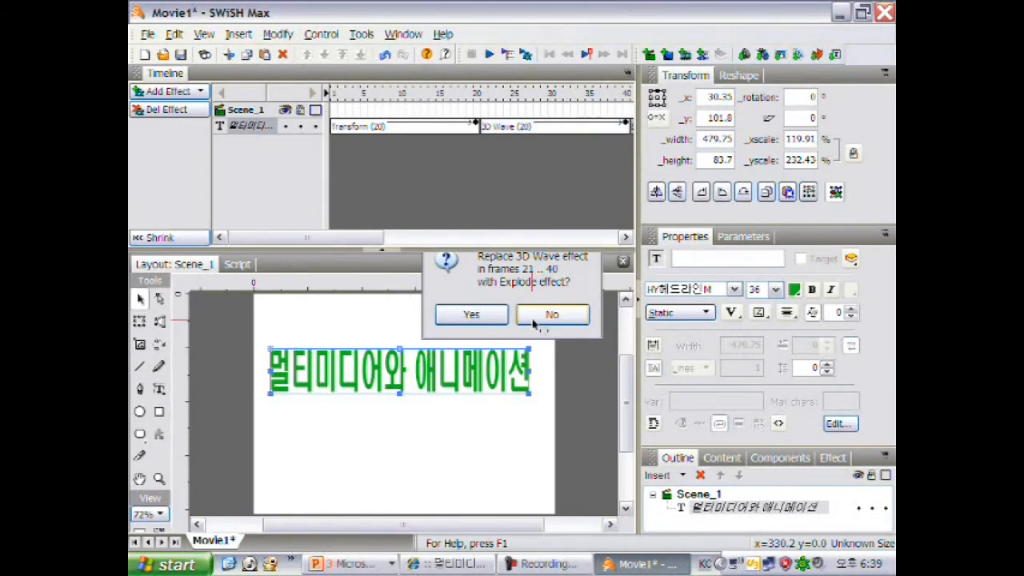
left_click_drag(388, 247, 345, 239)
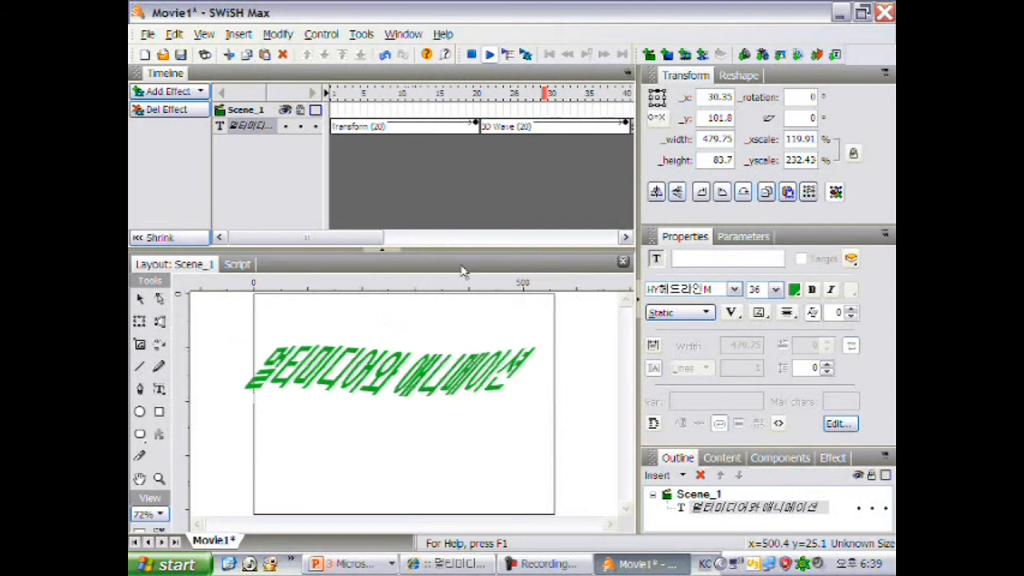
left_click(471, 54)
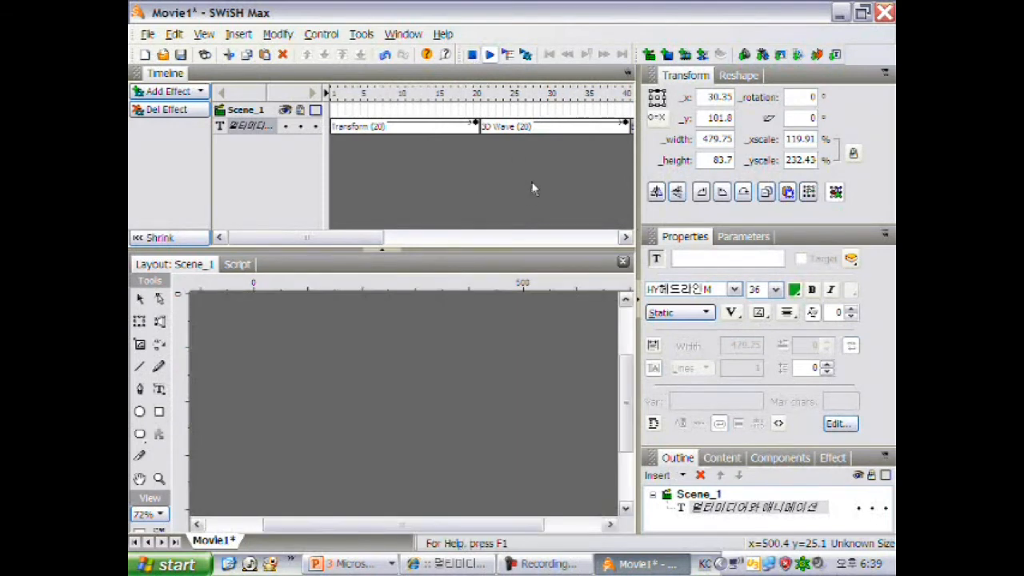
- Set the Explode effect's duration to 40 frames and preview the full animation from the start
left_click(423, 243)
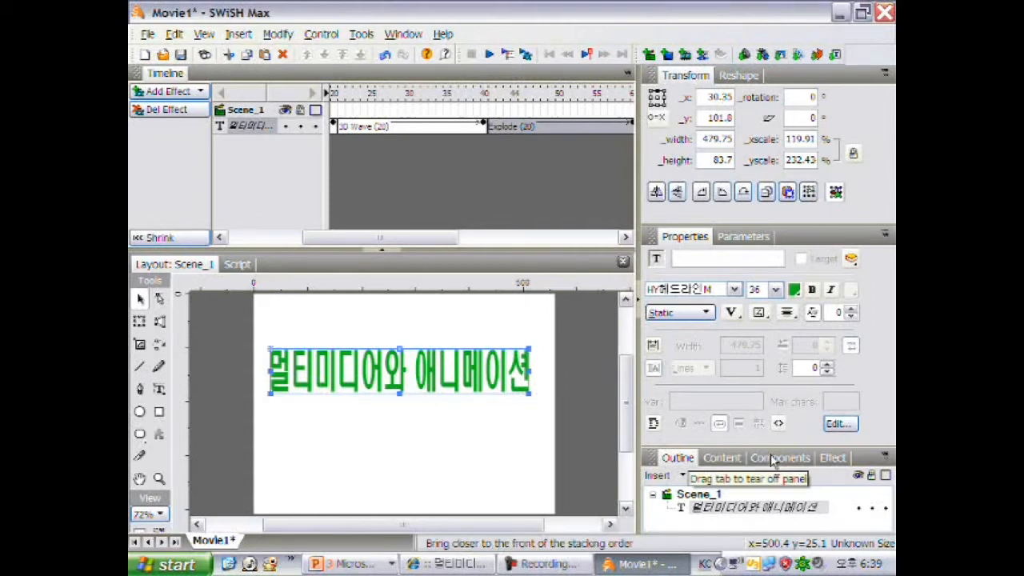
left_click(833, 458)
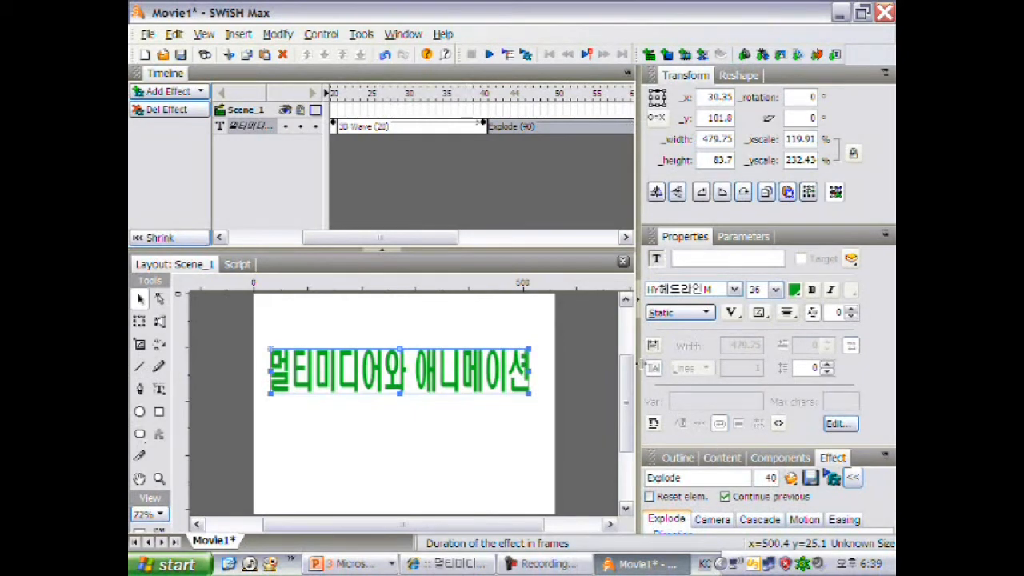
left_click_drag(418, 237, 492, 245)
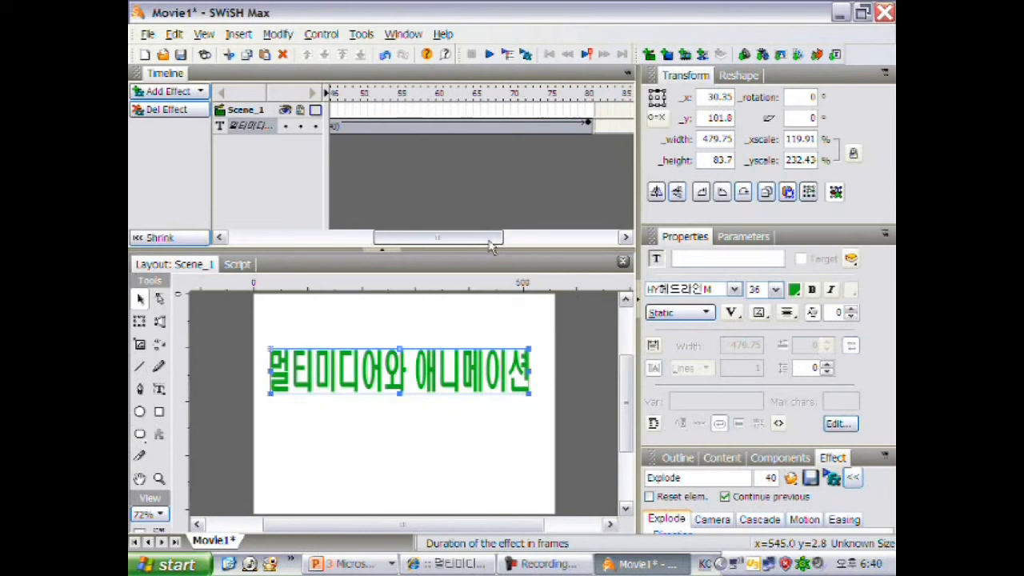
left_click_drag(456, 237, 318, 237)
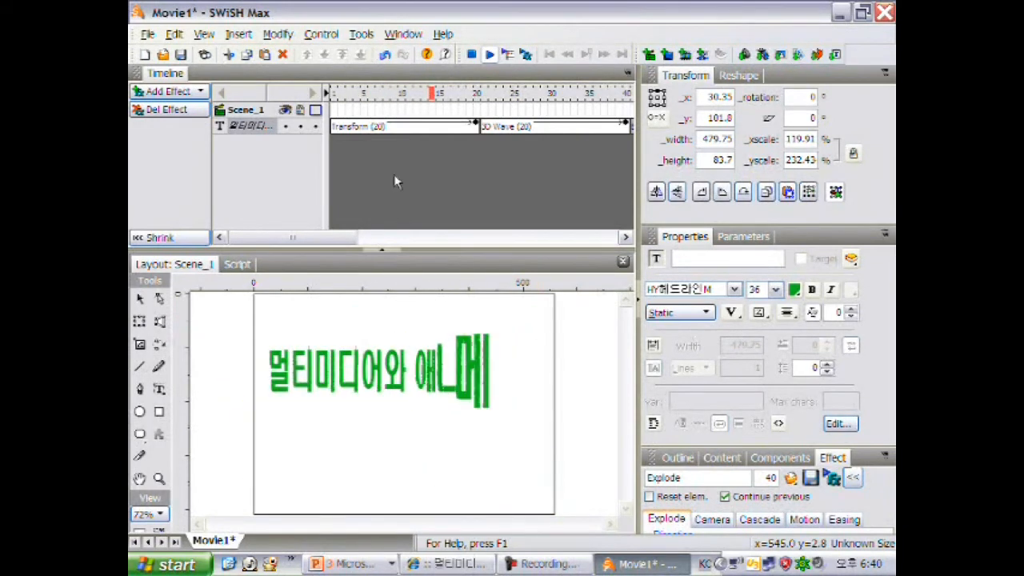
left_click(472, 55)
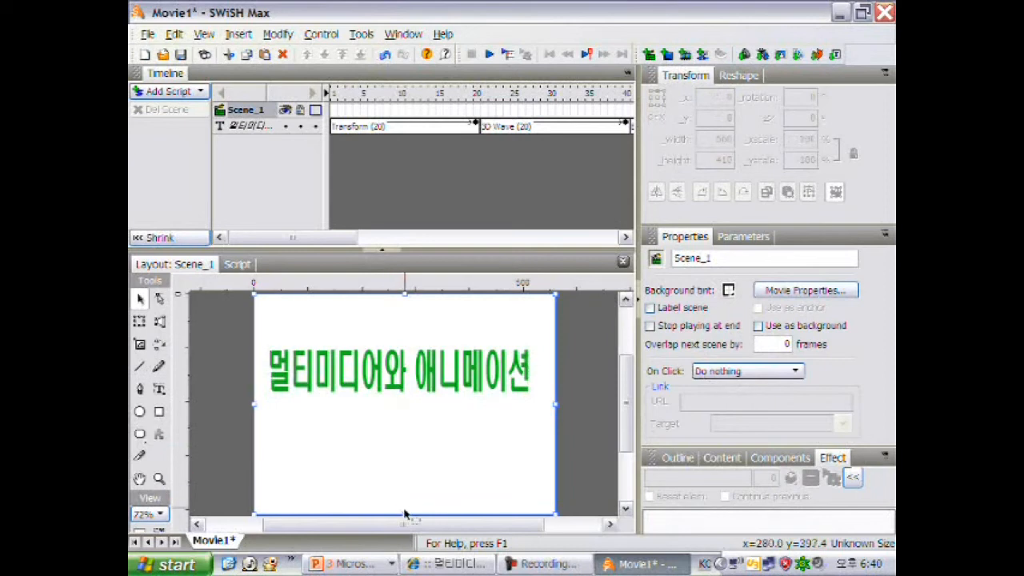
- Shrink the scene's stage around the text to about 527 pixels wide and 101 pixels high
left_click_drag(404, 512, 403, 395)
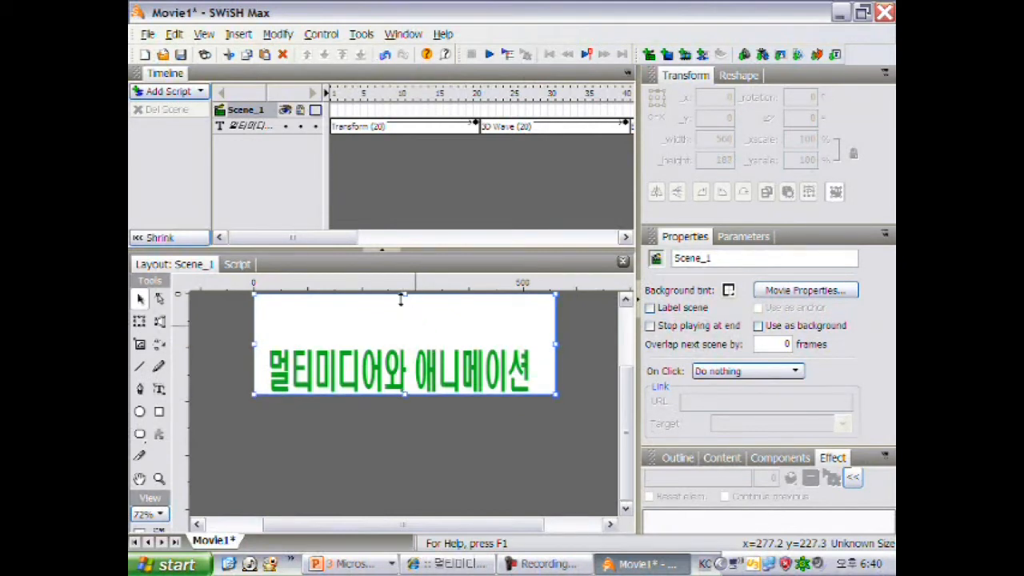
left_click_drag(404, 298, 404, 340)
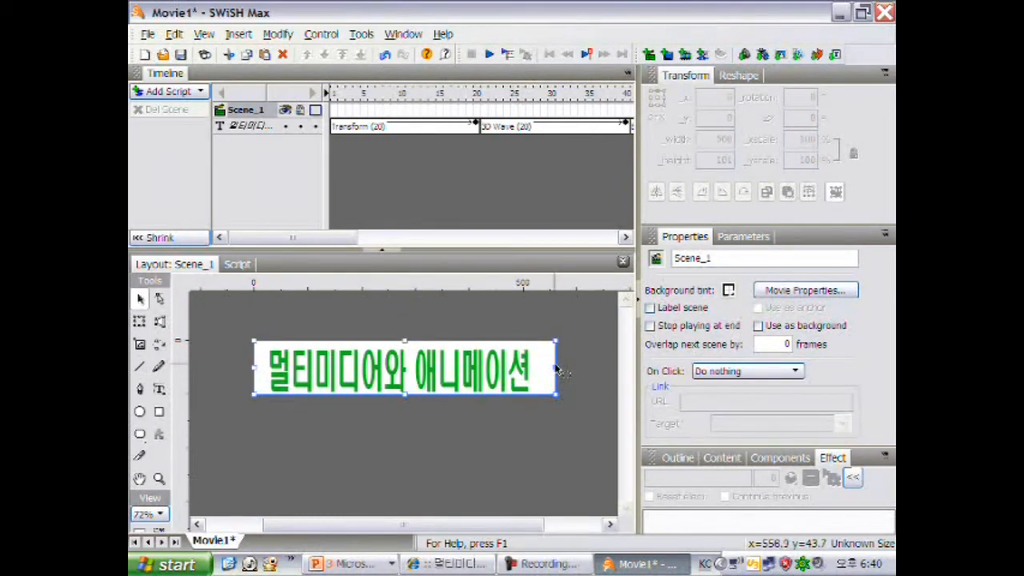
left_click(556, 368)
left_click(553, 367)
left_click_drag(535, 366, 537, 366)
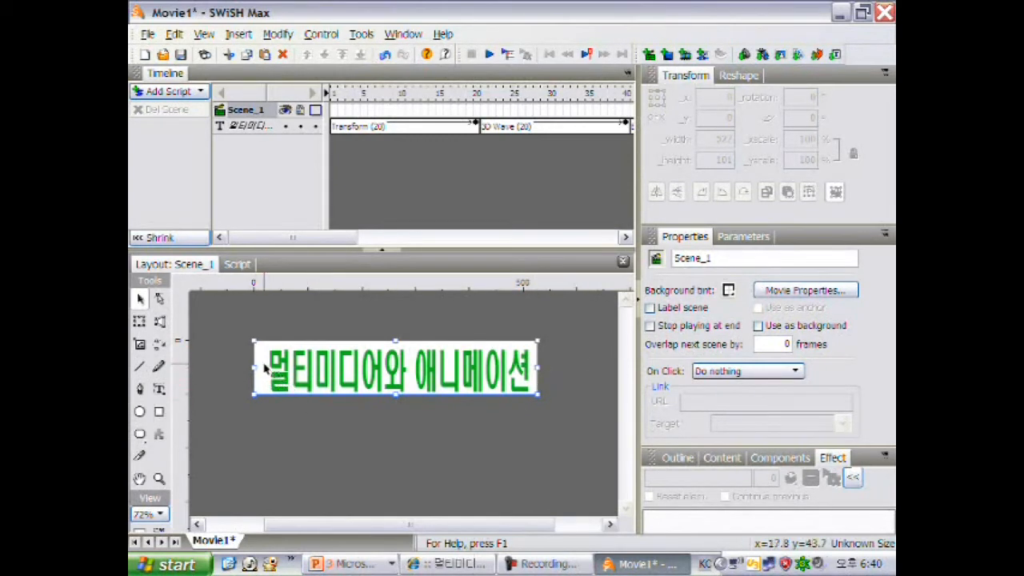
- Review the movie's width, height and frame rate in the Movie Properties and accept them
right_click(265, 366)
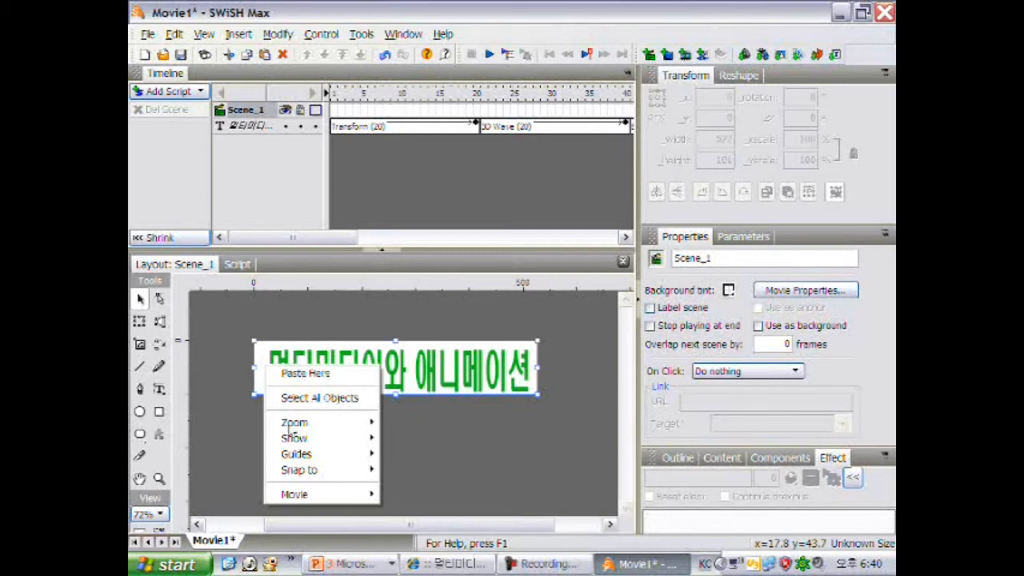
mouse_move(353, 497)
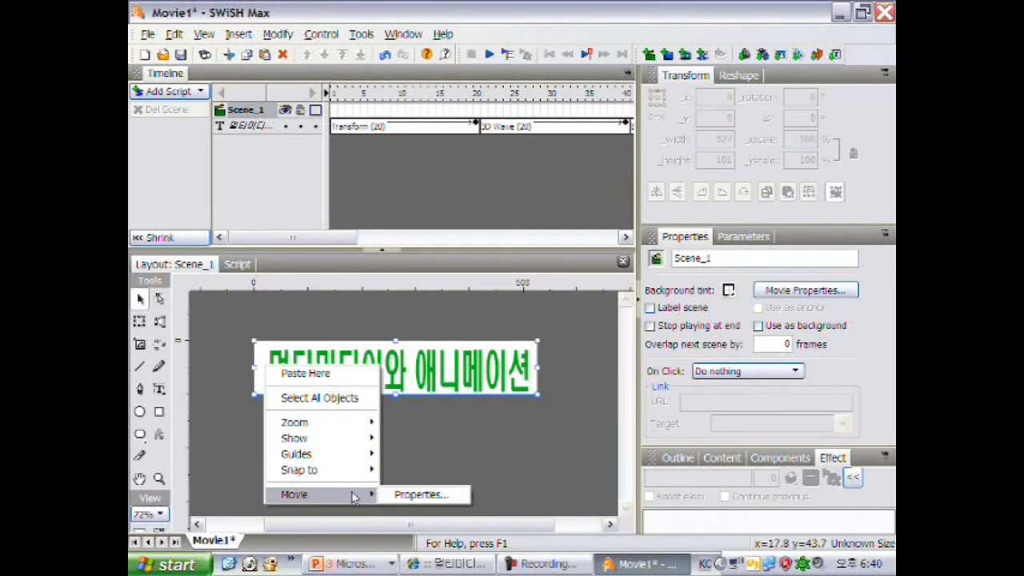
left_click(408, 495)
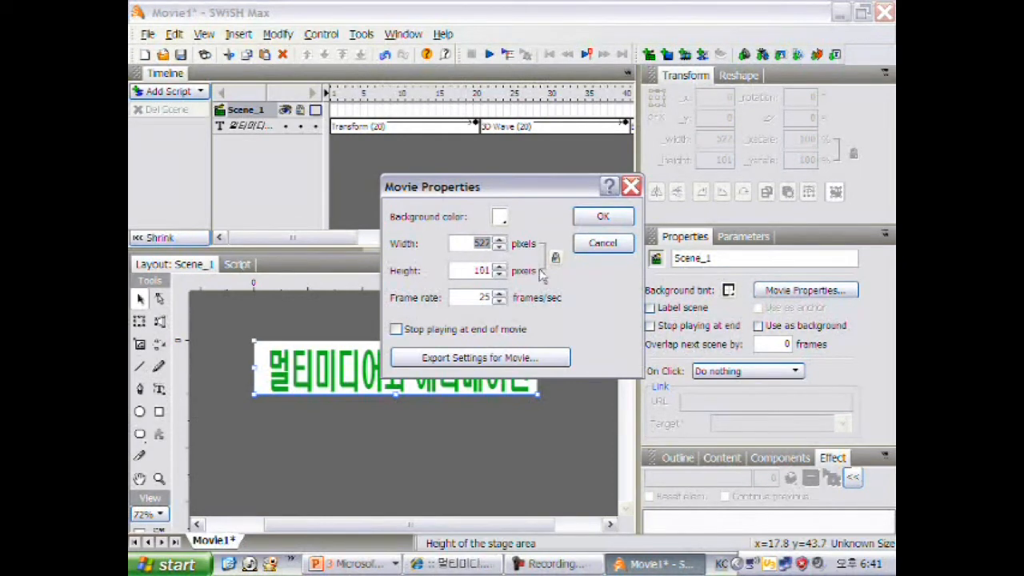
left_click(603, 218)
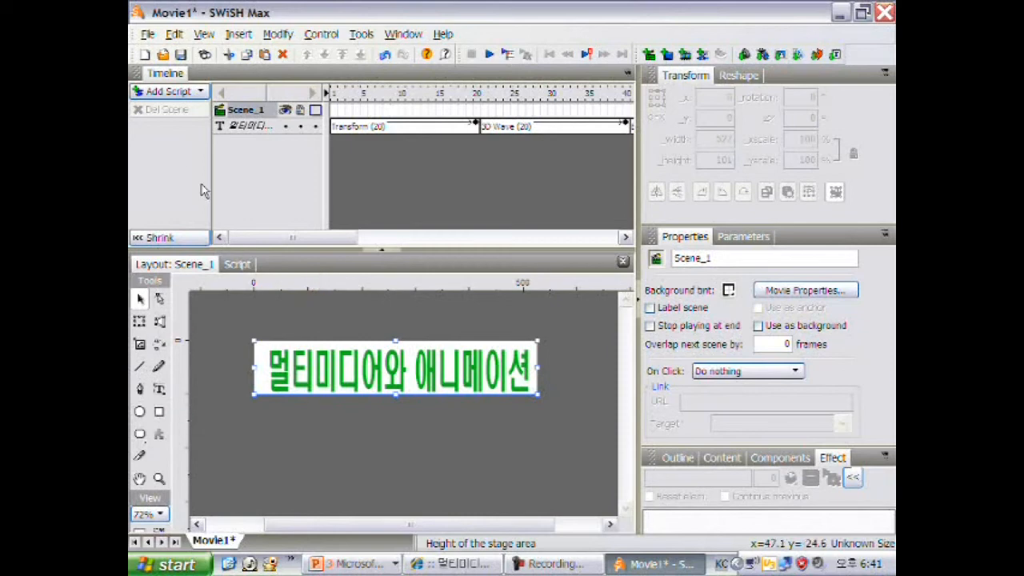
- Export the movie in SWF format as Movie1.swf into a new desktop folder named 스위시
left_click(147, 34)
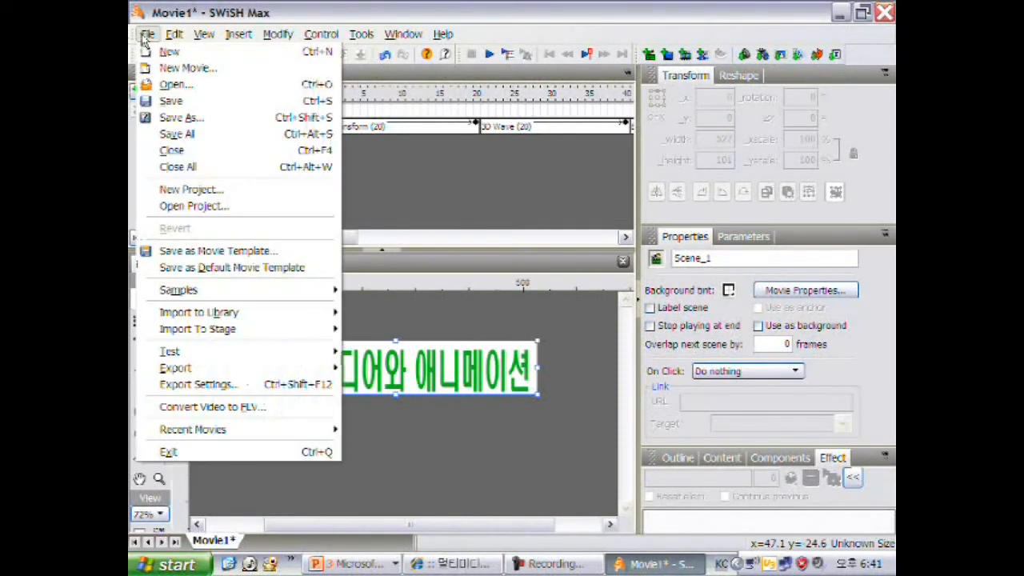
mouse_move(272, 371)
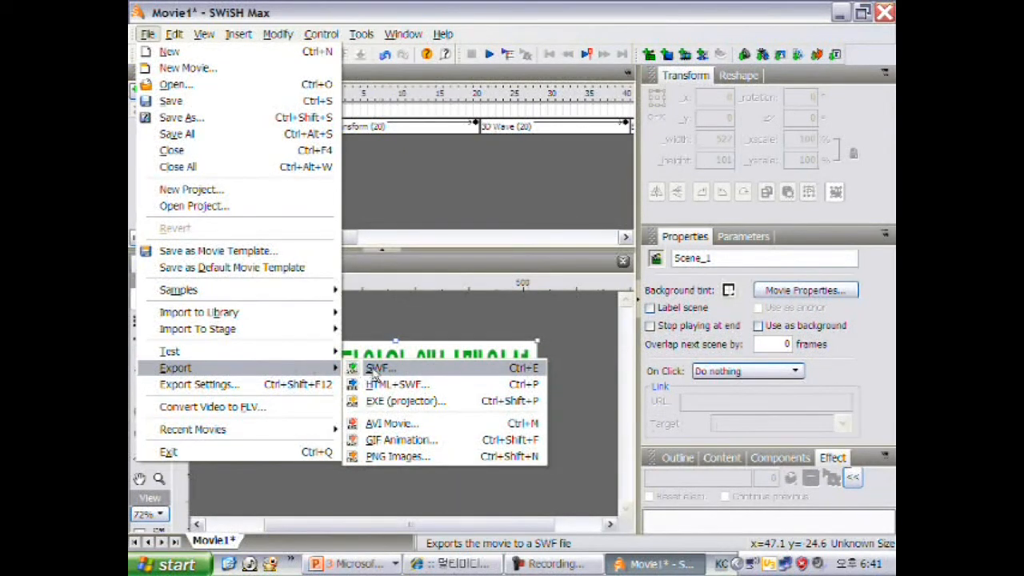
left_click(374, 369)
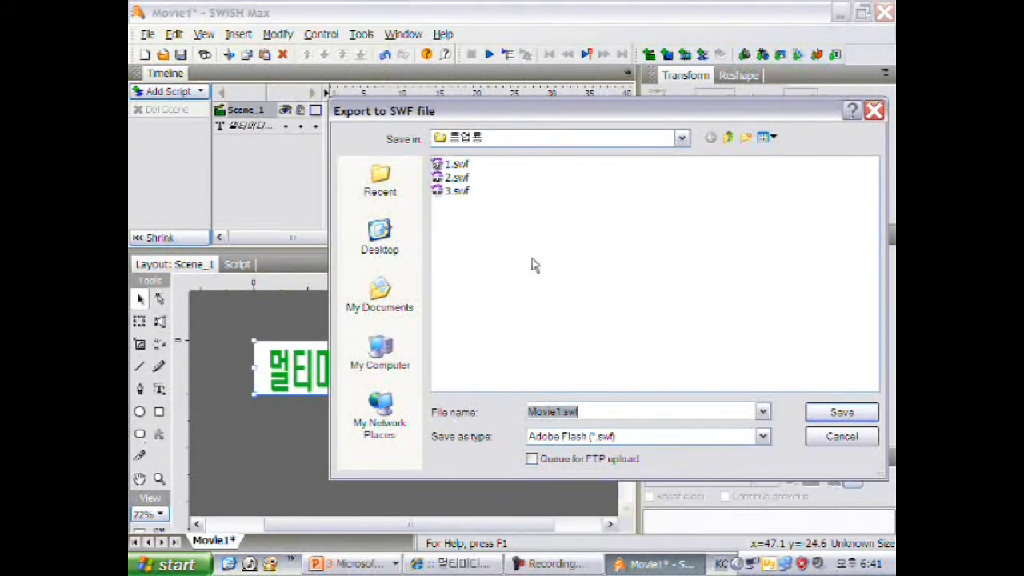
left_click(408, 250)
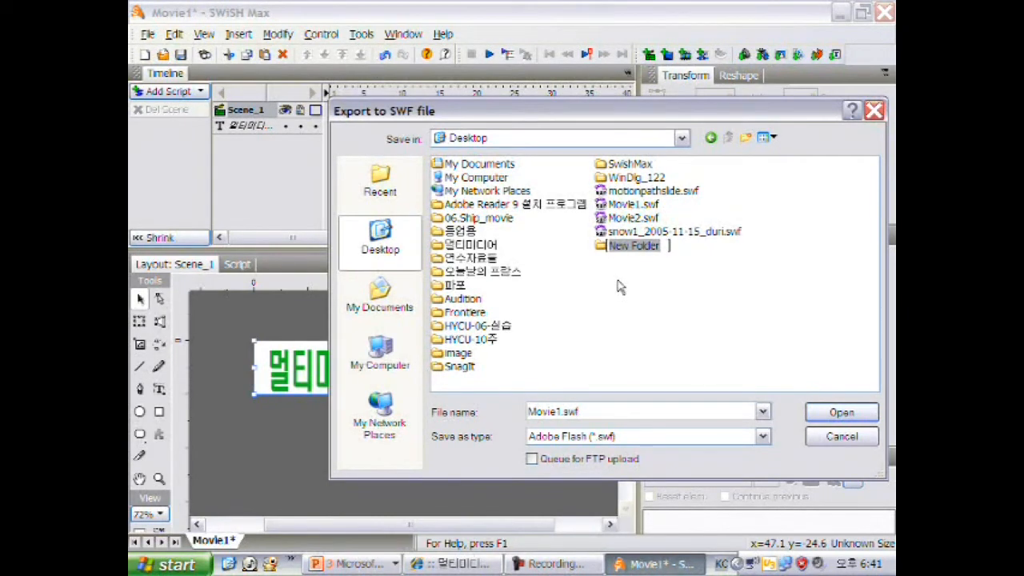
type("ㄴ조")
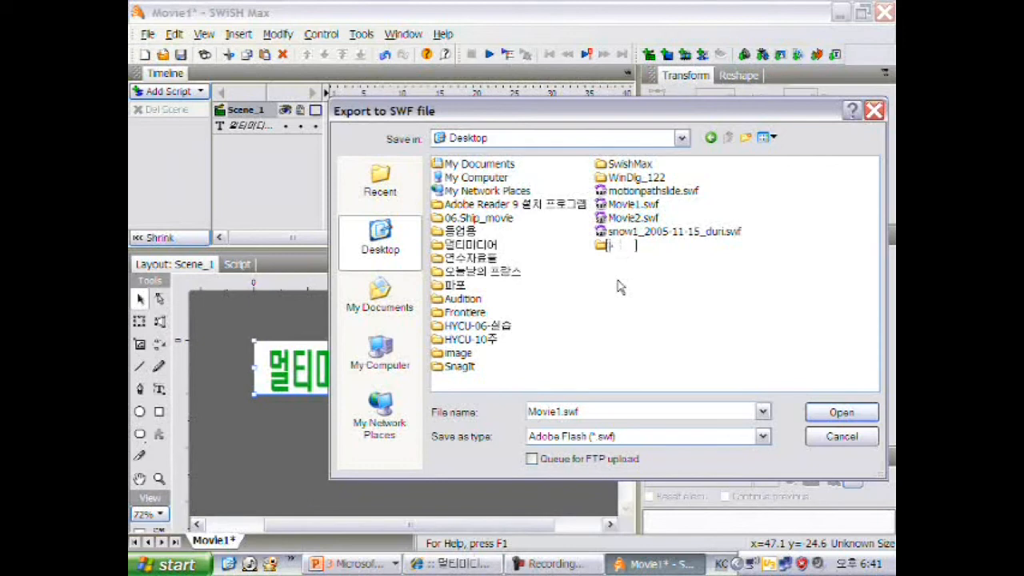
type("위시")
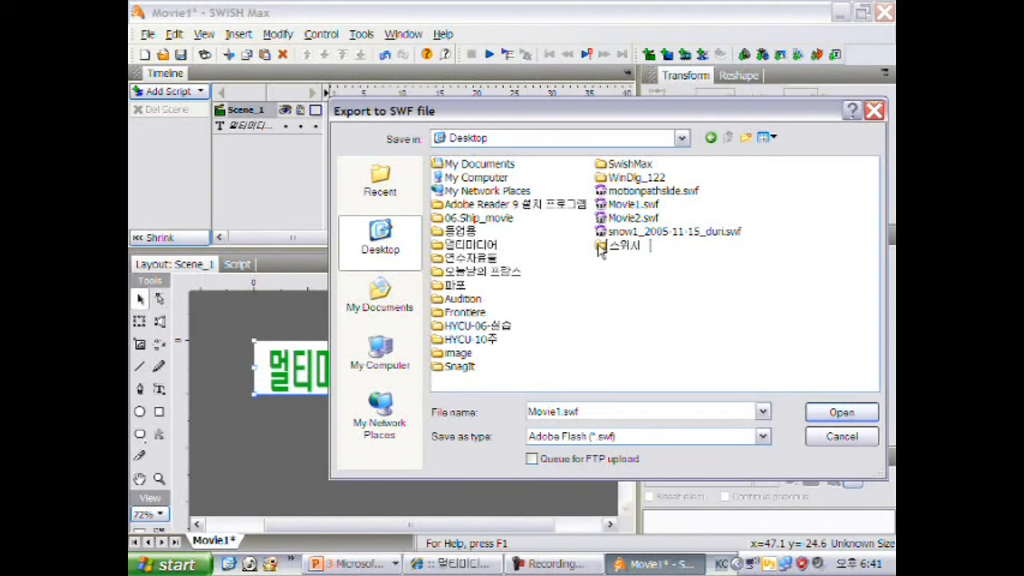
double_click(602, 250)
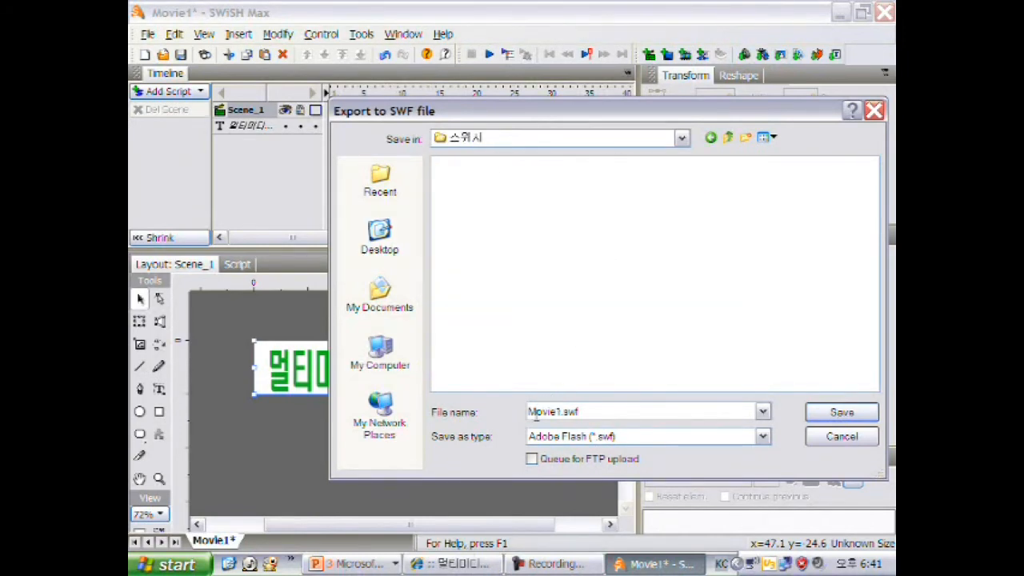
left_click(834, 414)
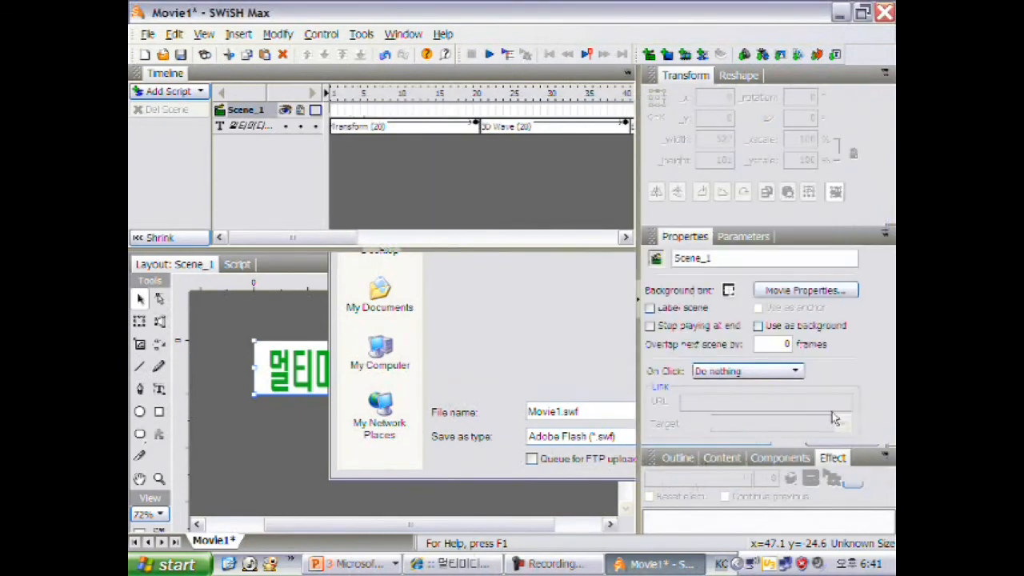
- Open the 스위시 folder on the desktop through Windows Explorer, play the exported Movie1.swf and close the player
left_click(228, 563)
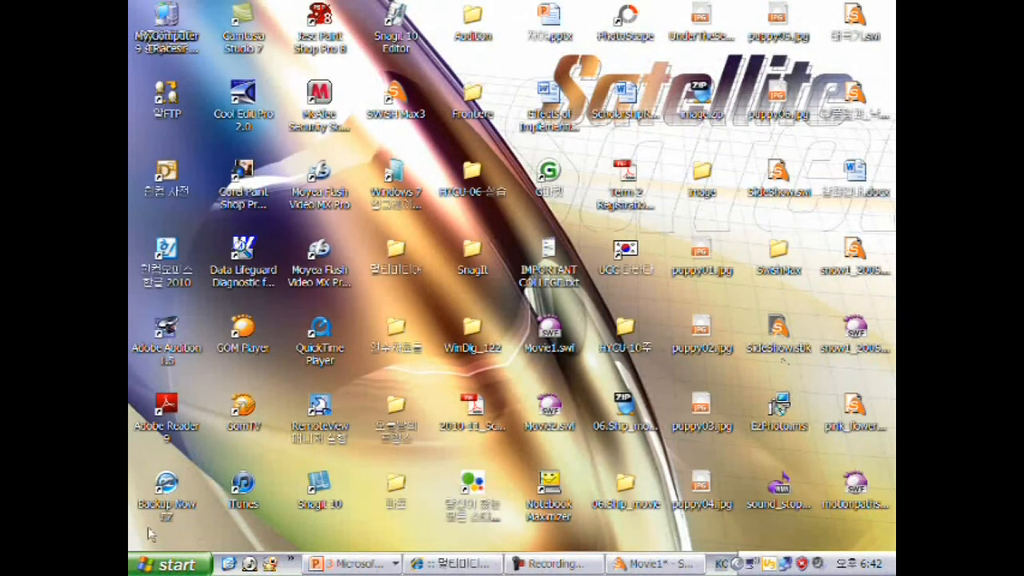
left_click(168, 565)
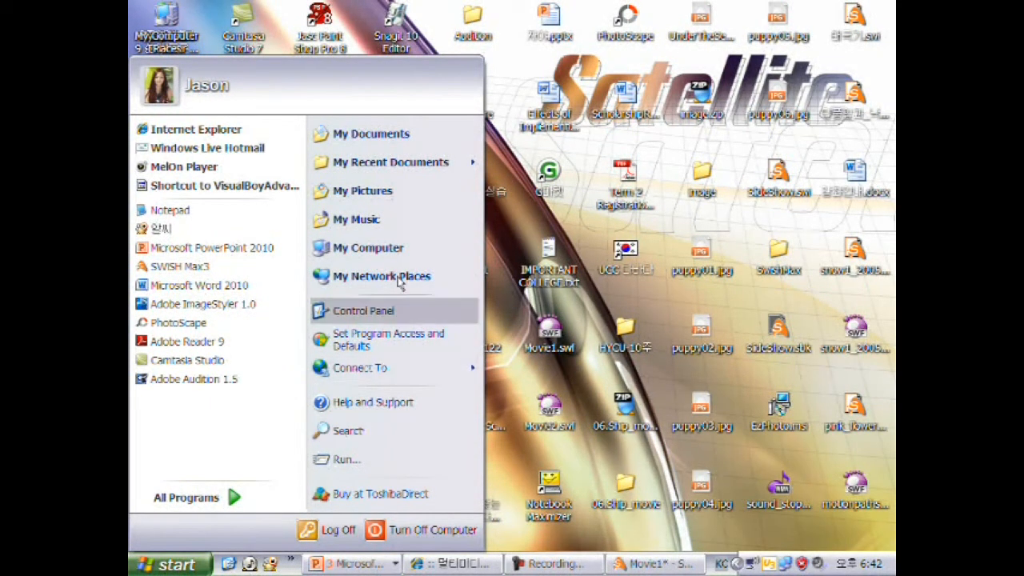
left_click(378, 137)
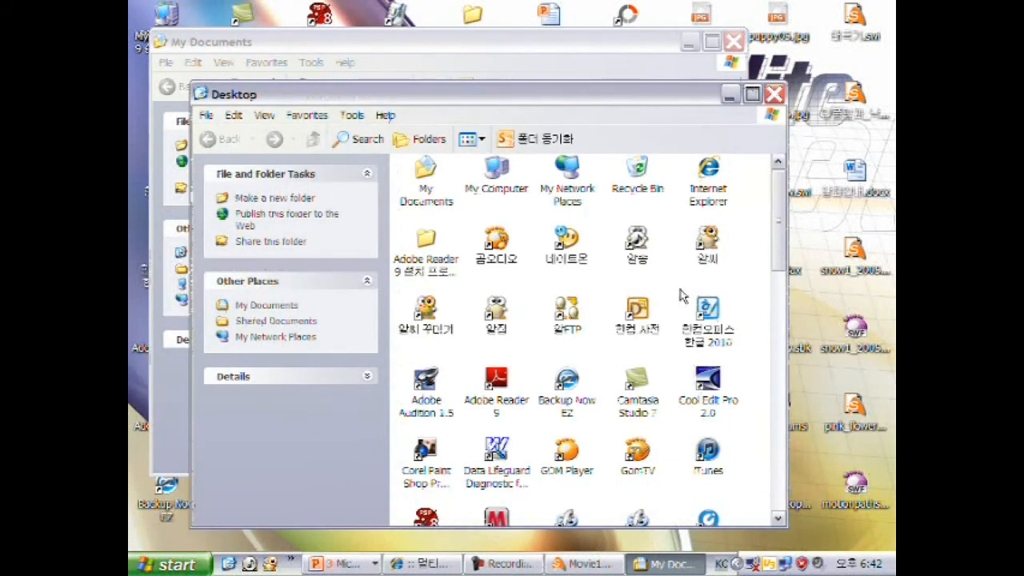
left_click_drag(778, 214, 779, 352)
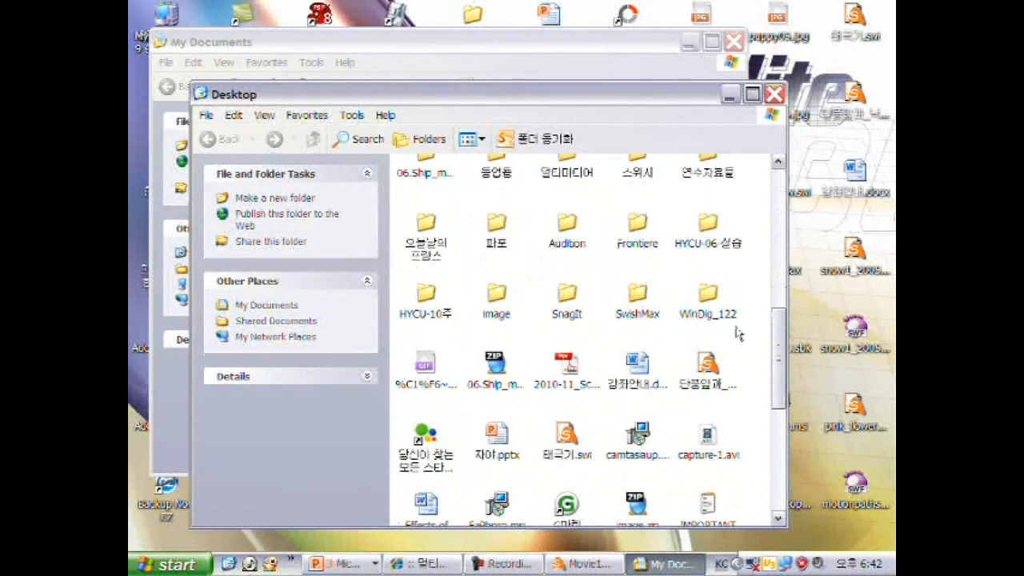
double_click(632, 176)
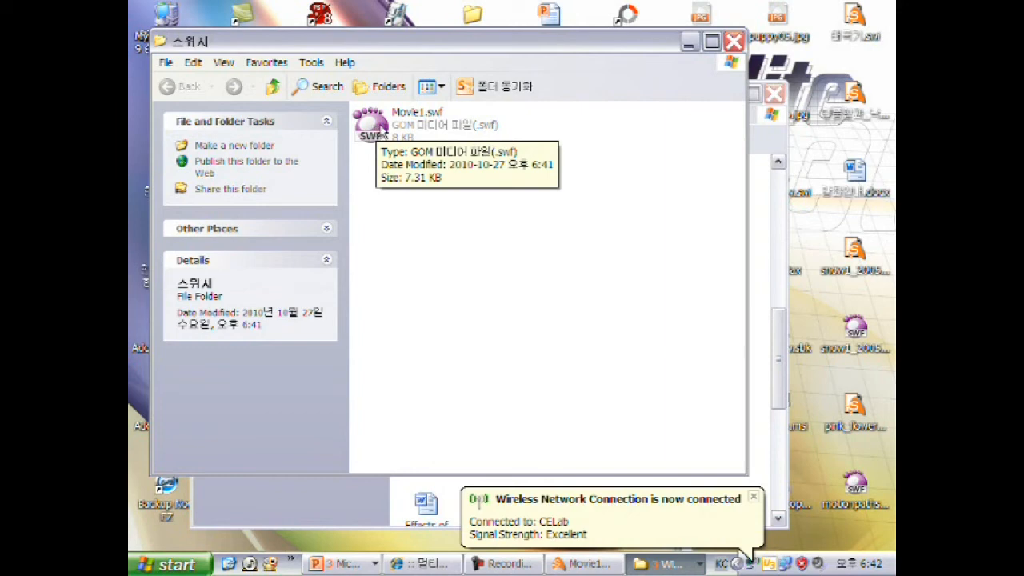
double_click(364, 124)
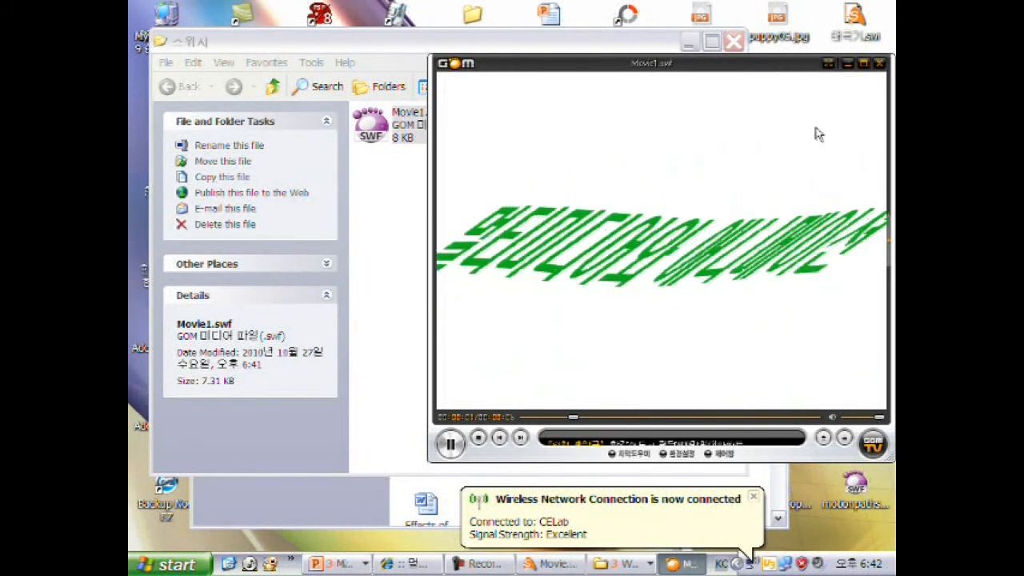
left_click(879, 62)
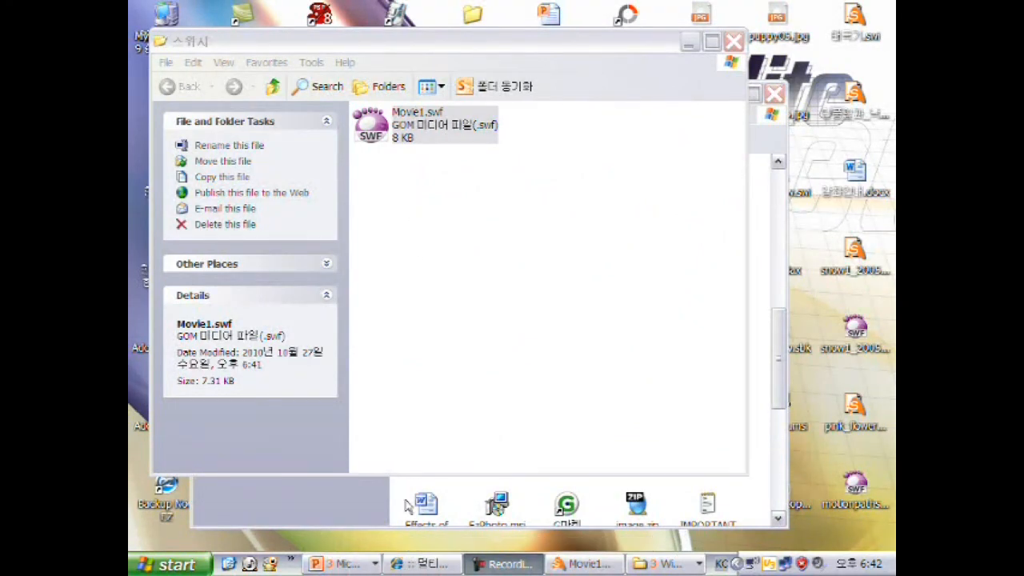
- Switch to Internet Explorer, open the exported Movie1.swf in its restored window and allow the blocked content to view the animation
left_click(412, 557)
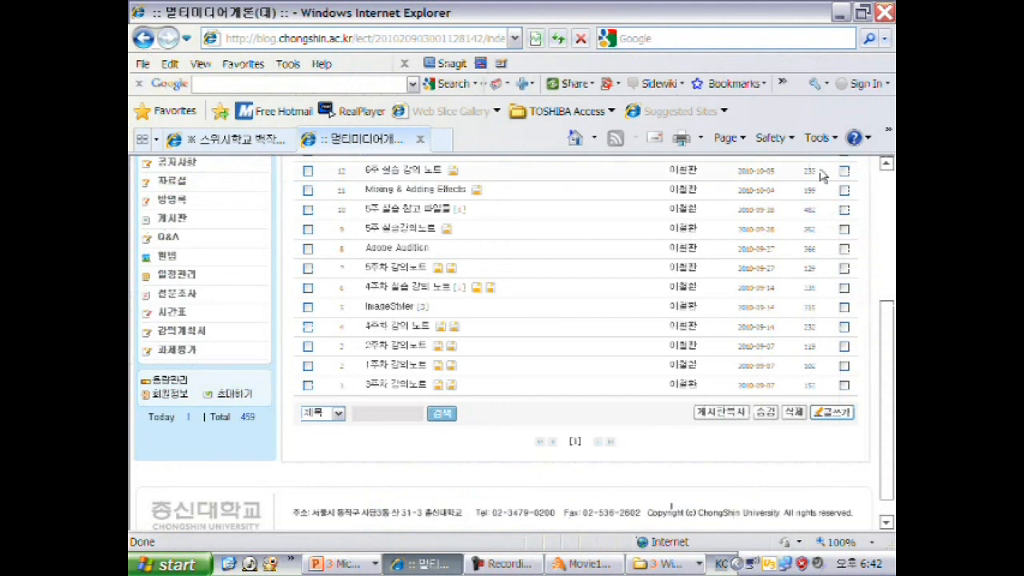
left_click(862, 12)
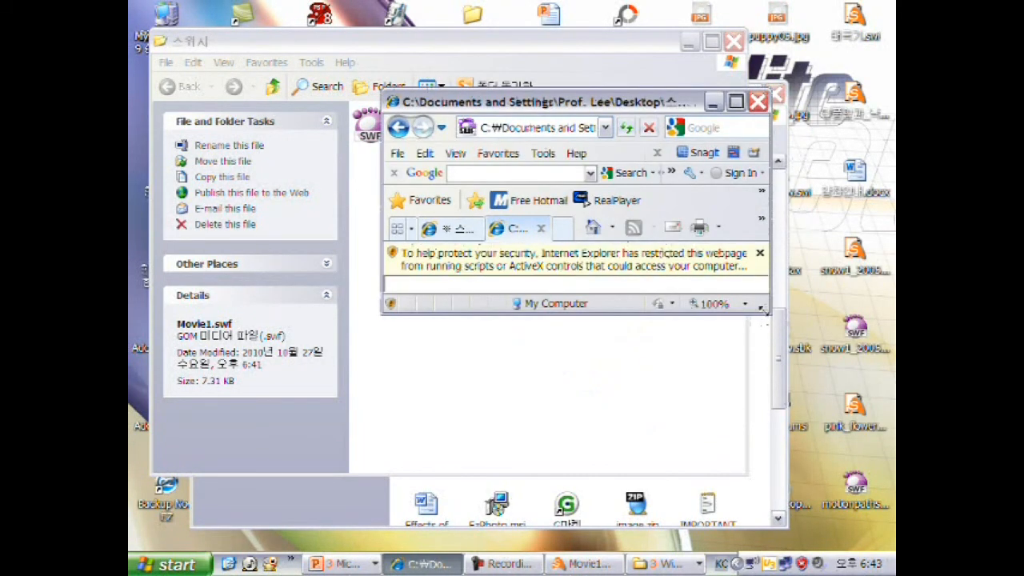
left_click(530, 271)
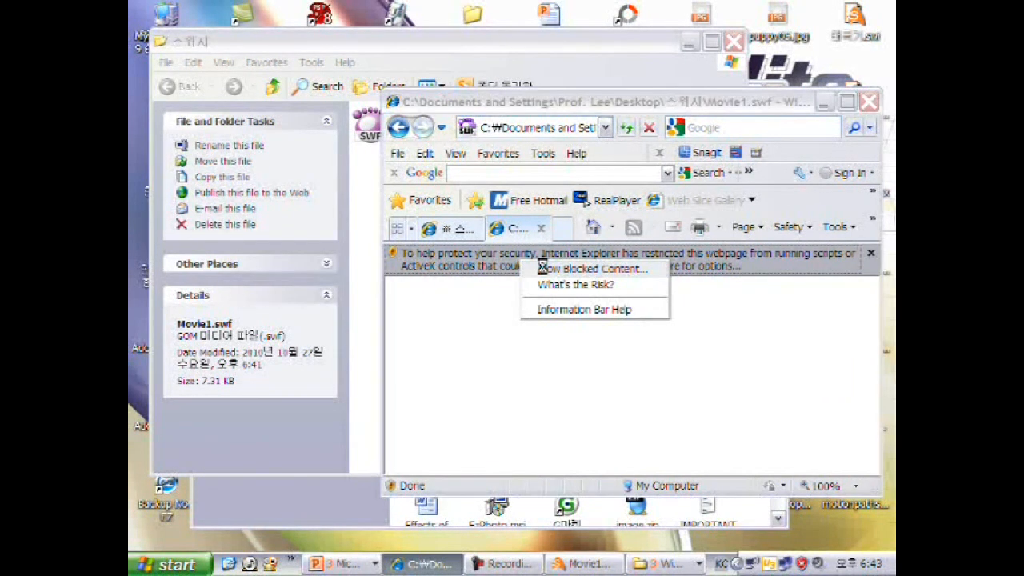
left_click(542, 269)
left_click(491, 349)
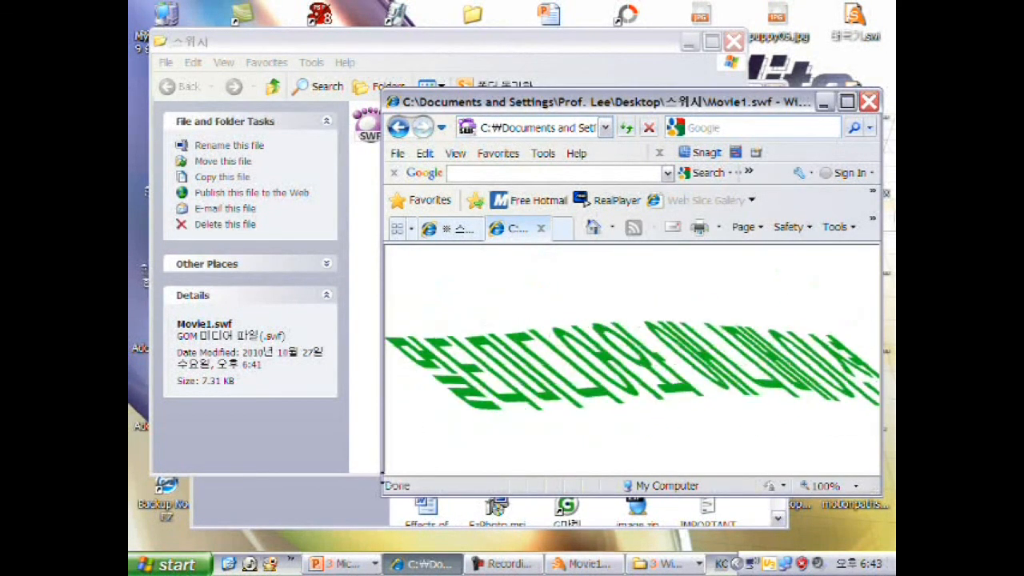
- Return to SWiSH Max and save the project as Movie1.swi in the 스위시 folder on the desktop
left_click(576, 563)
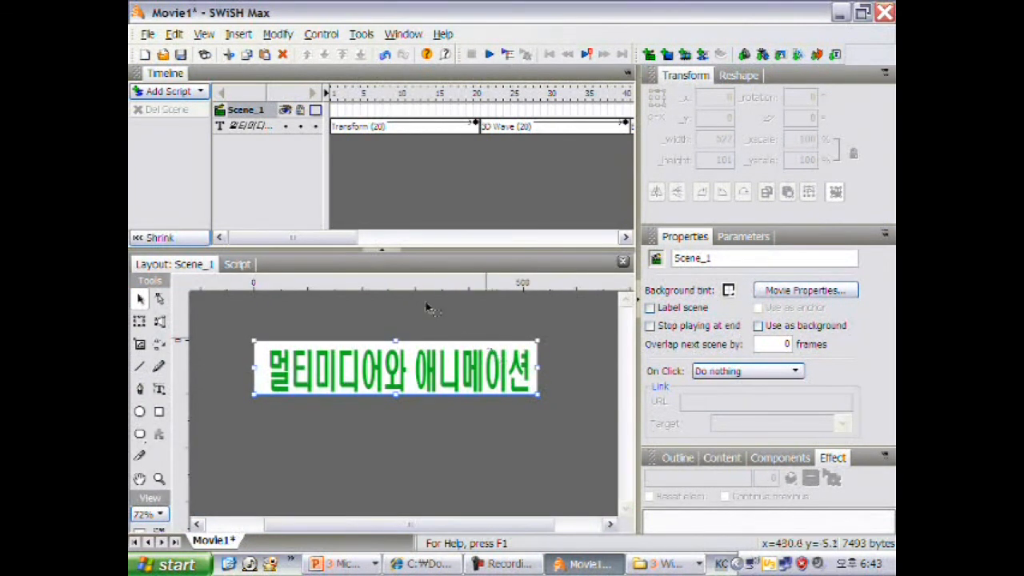
left_click(149, 35)
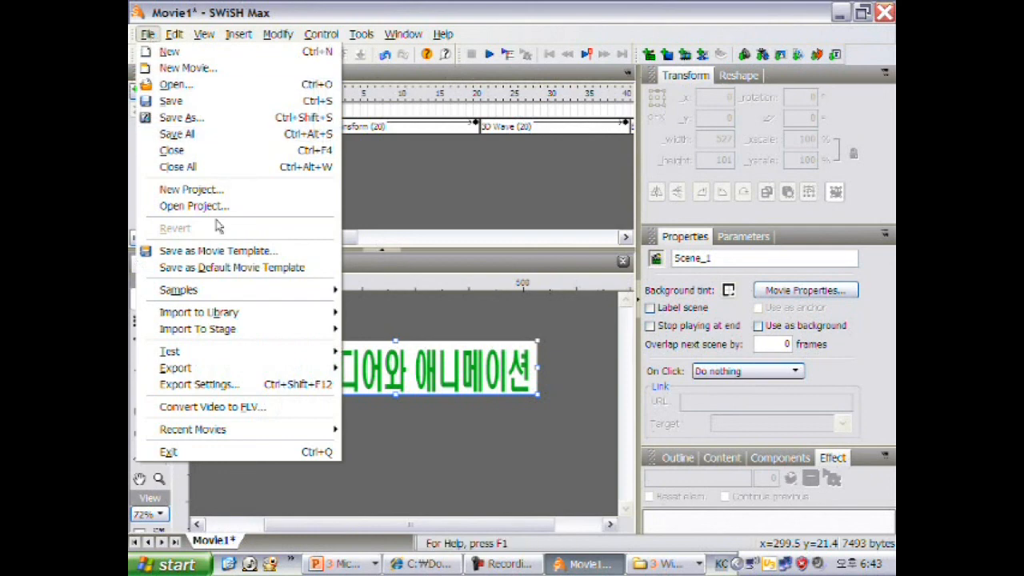
left_click(201, 120)
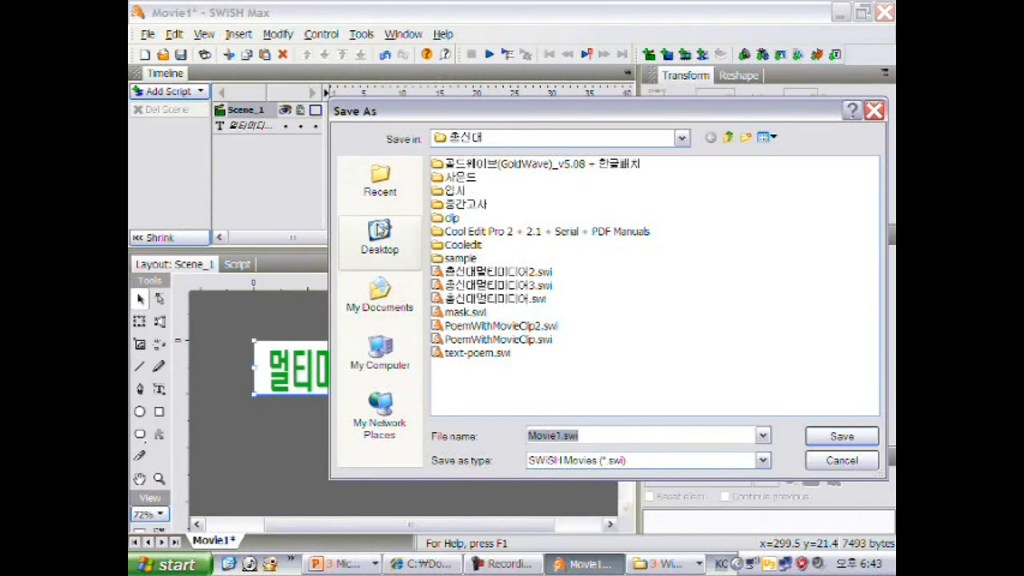
left_click(375, 251)
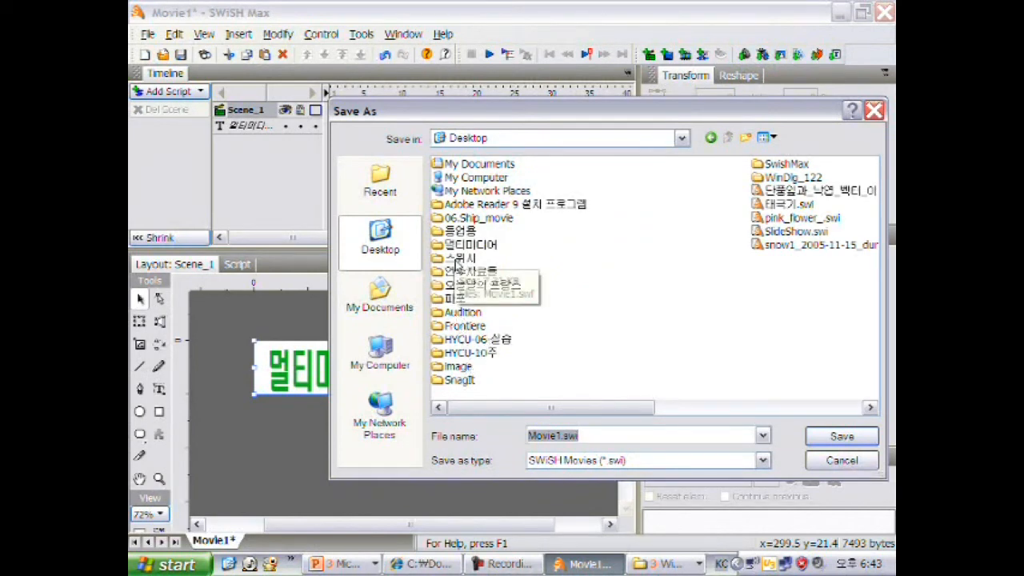
double_click(461, 257)
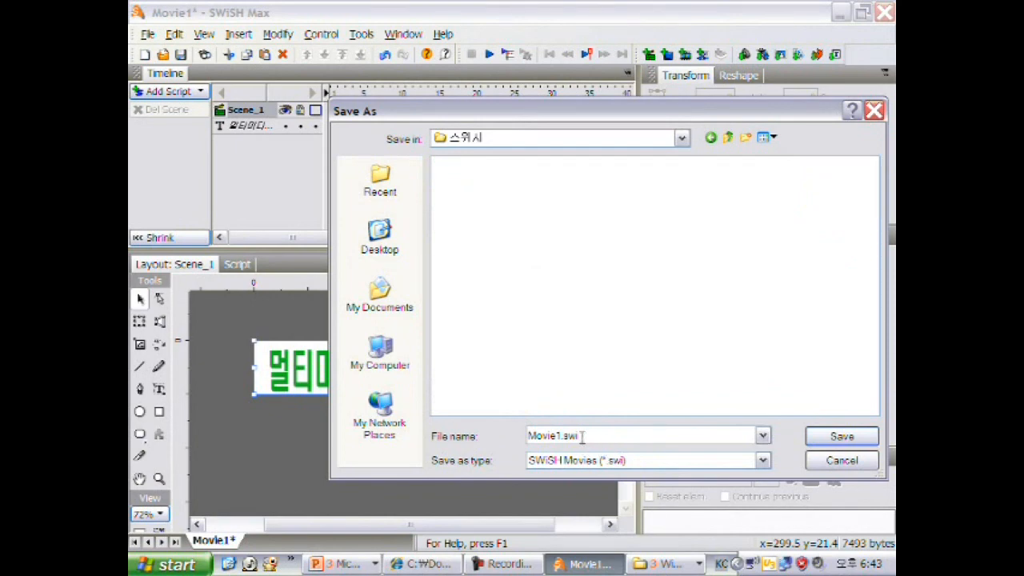
left_click(828, 438)
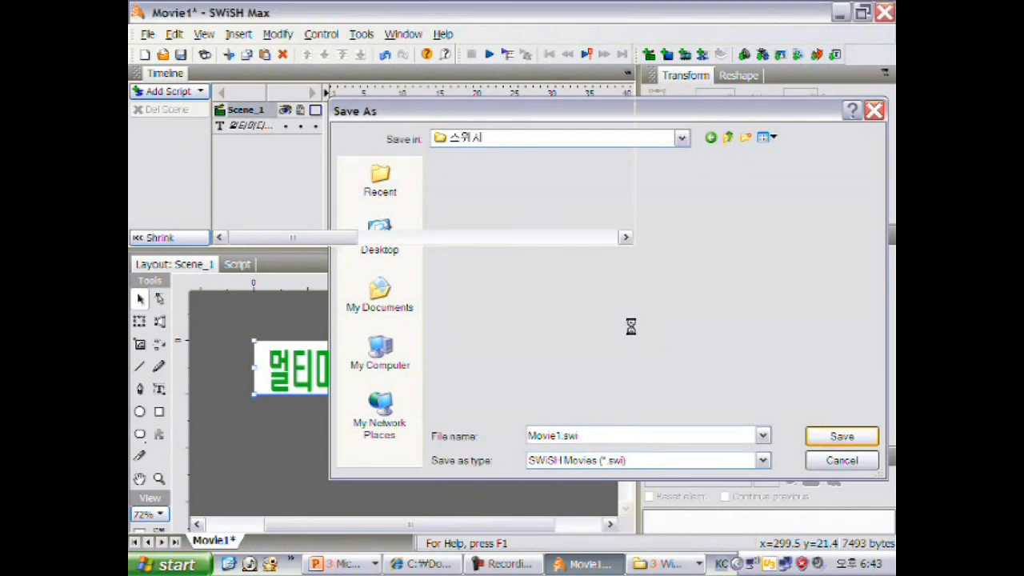